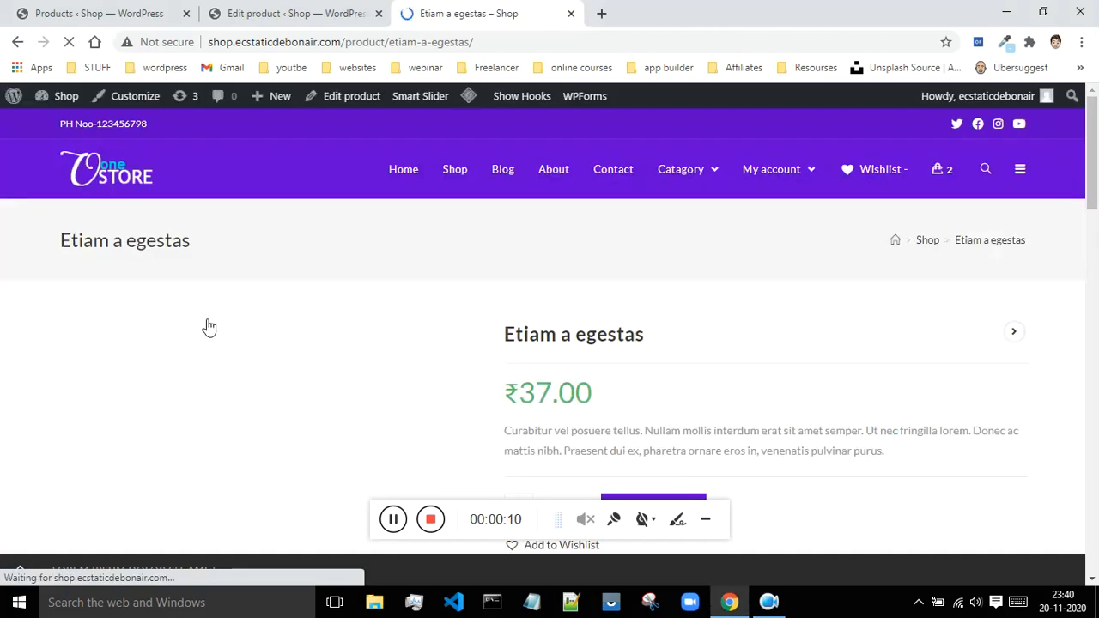
Step: Examine the Etiam a egestas storefront page, including its image, price, short description, cart option, categories, tags and description
scroll(672, 307, down, 2)
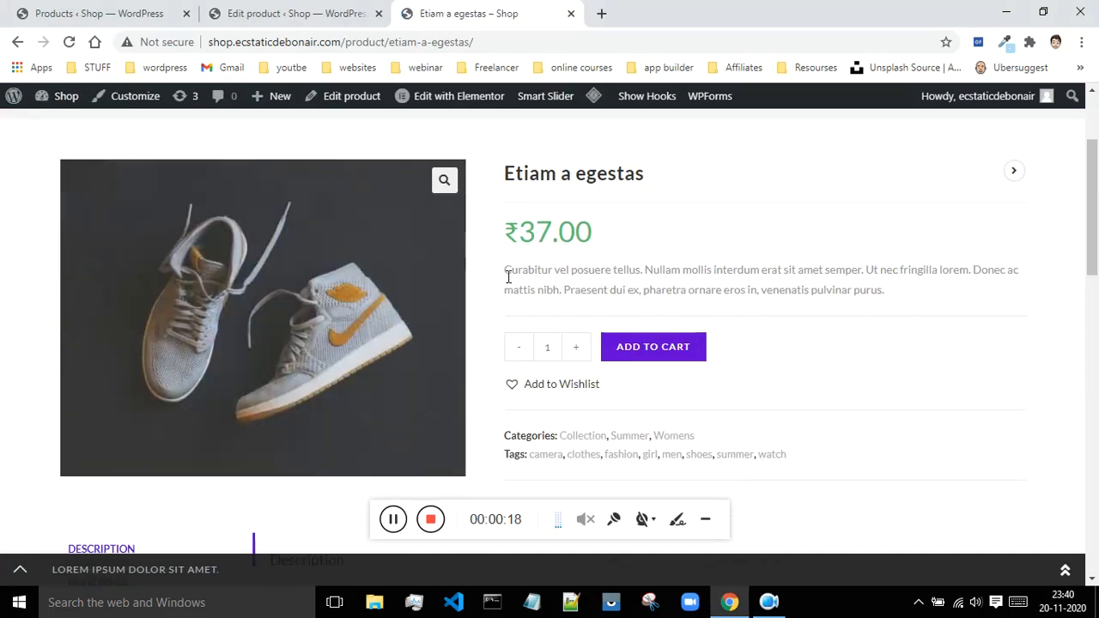
scroll(792, 280, down, 1)
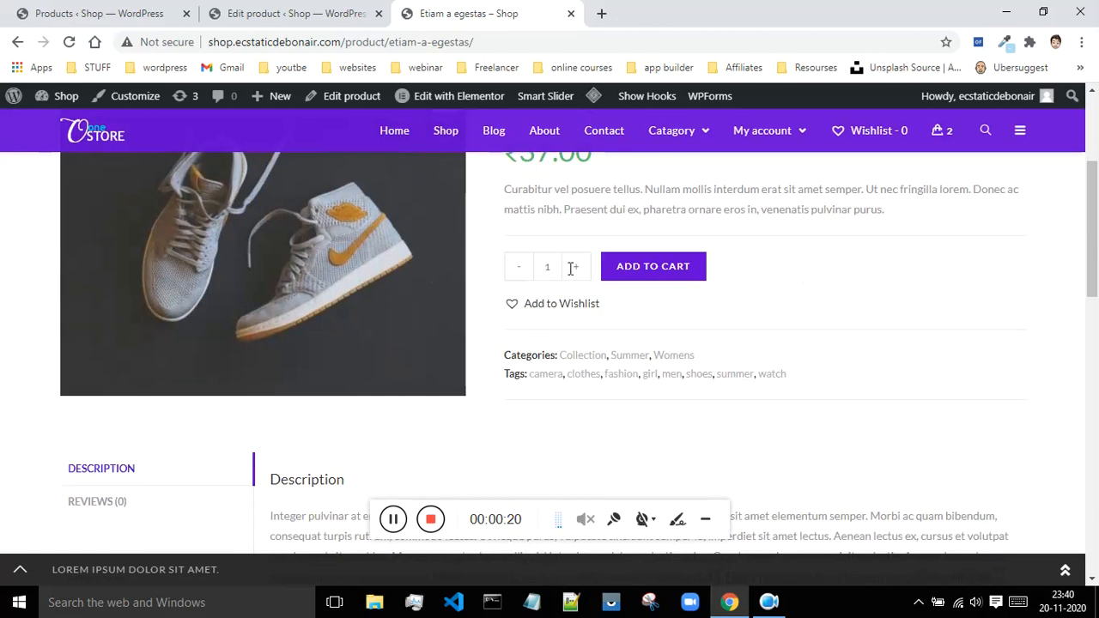
click(655, 272)
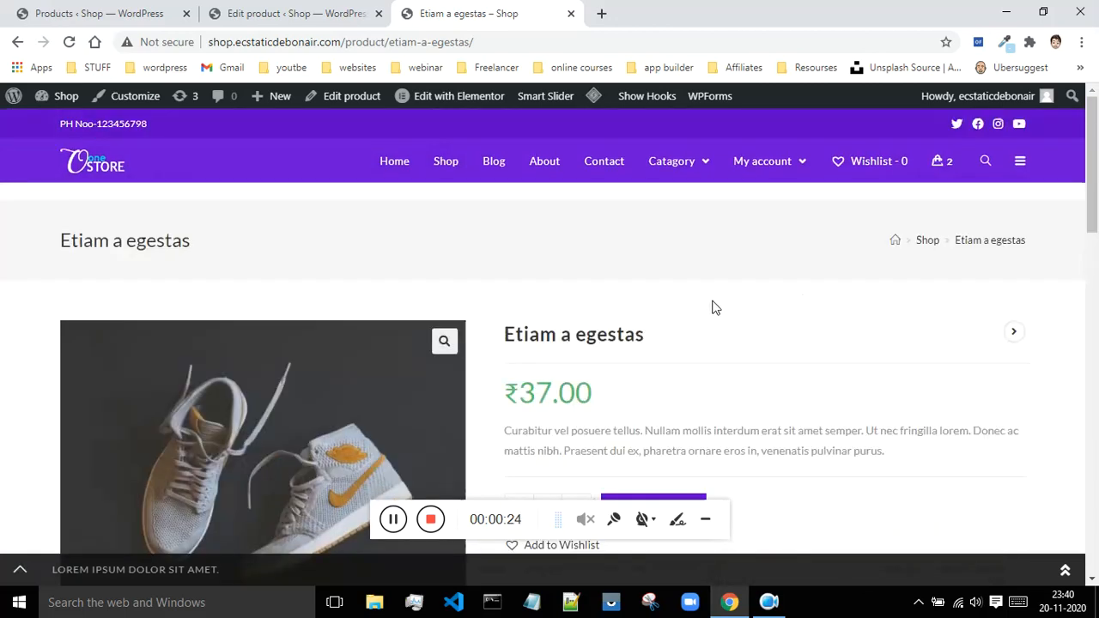
Step: Review the Etiam a egestas edit page, from description, categories and tags to product image and short description, against its storefront page
click(277, 9)
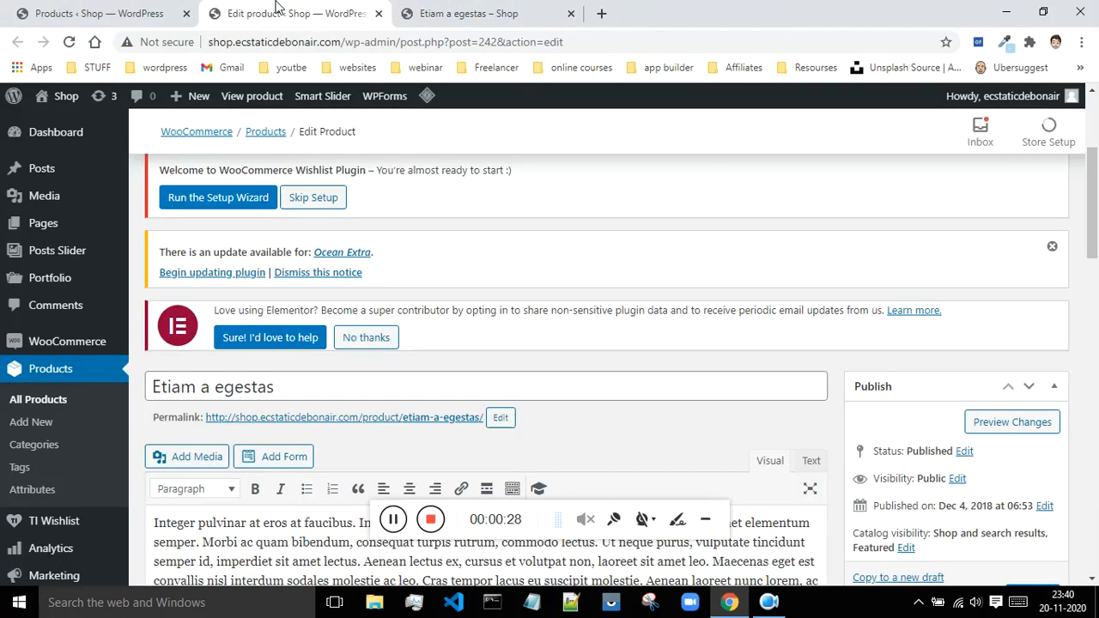
scroll(729, 242, down, 3)
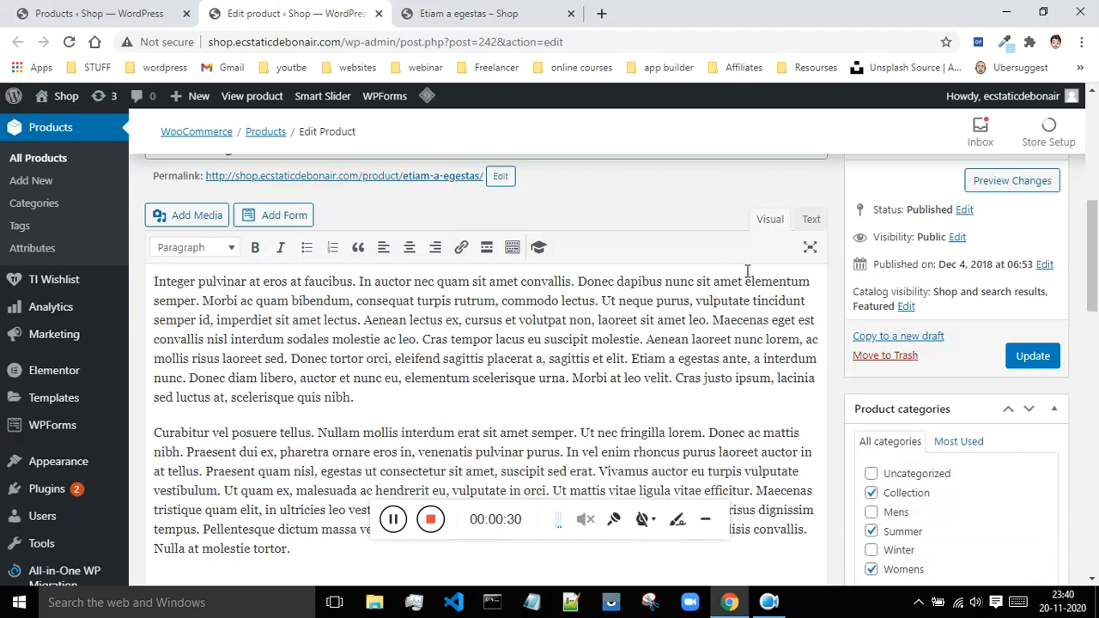
scroll(649, 319, down, 3)
scroll(830, 329, down, 5)
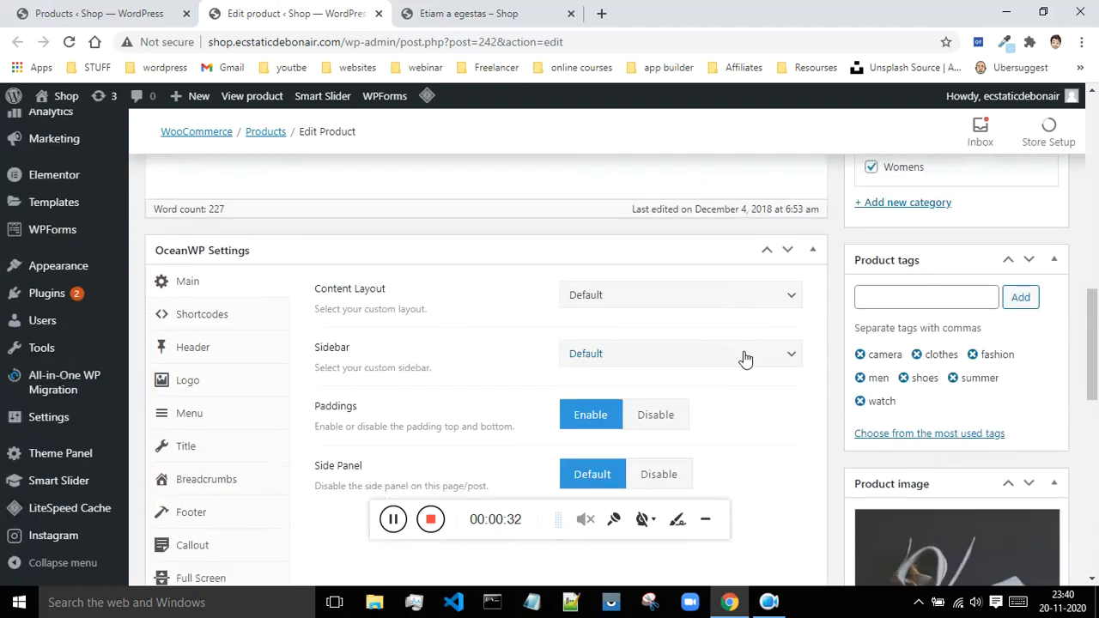
scroll(864, 410, down, 7)
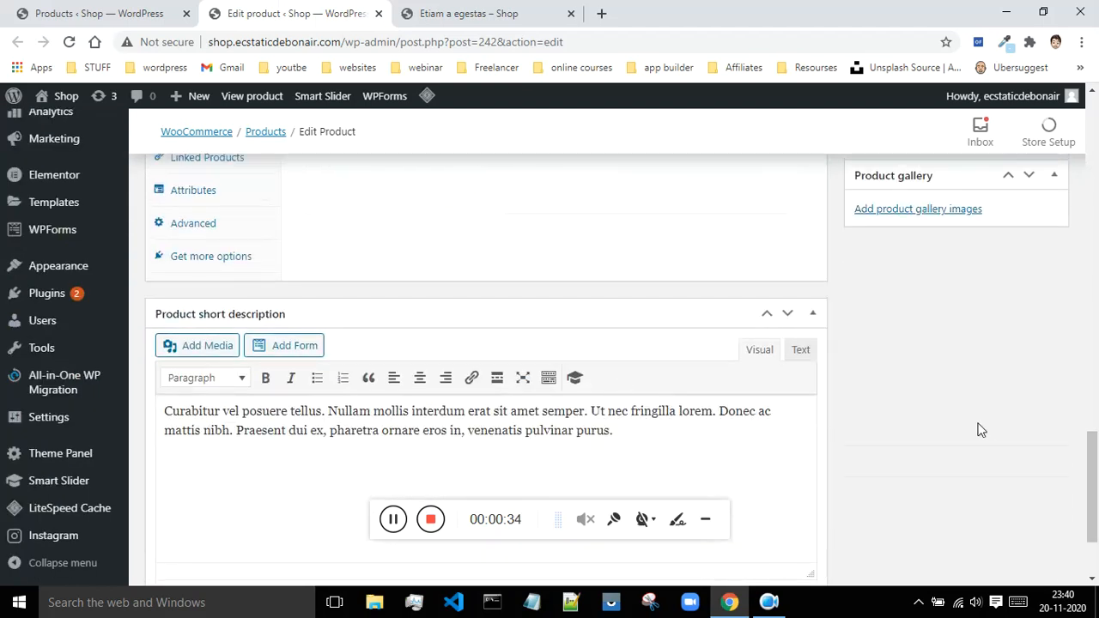
scroll(945, 426, up, 2)
scroll(918, 423, up, 5)
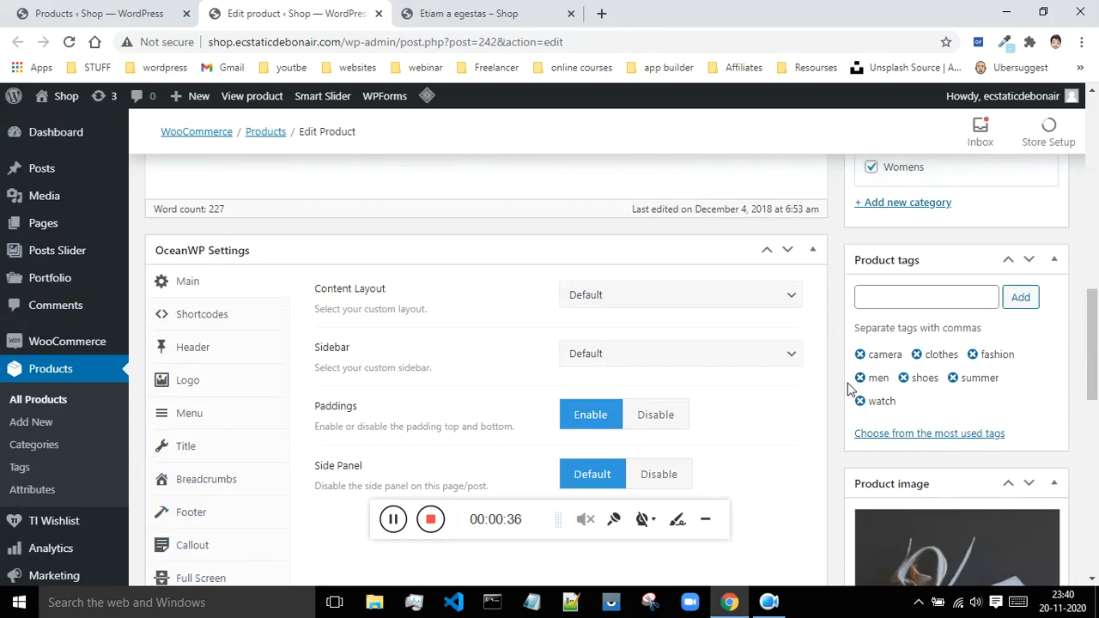
scroll(848, 389, up, 8)
scroll(848, 389, down, 15)
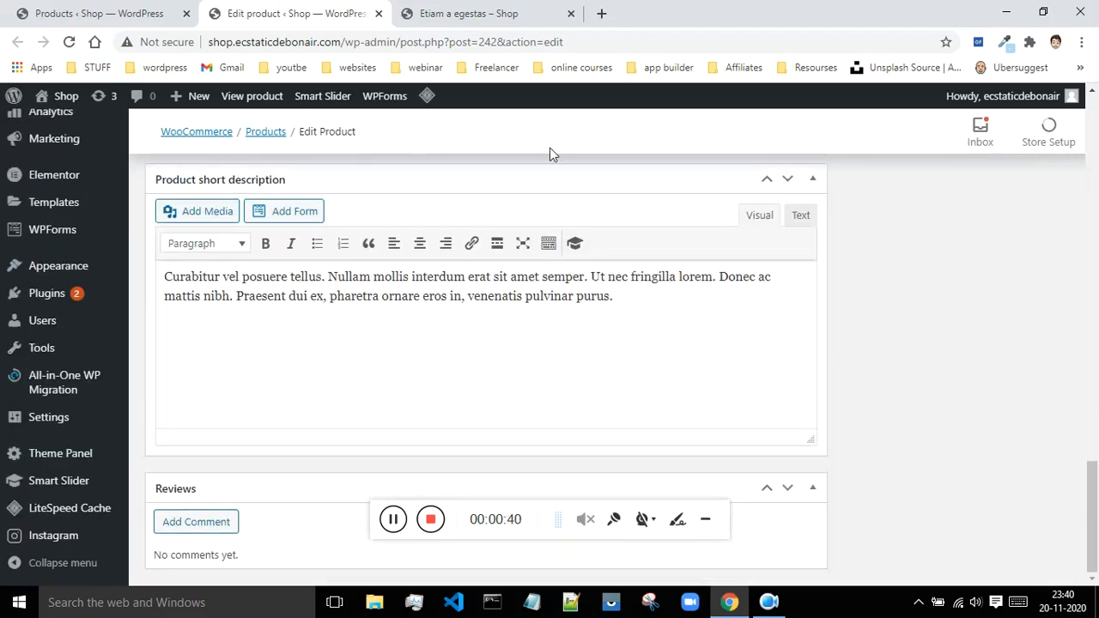
click(469, 13)
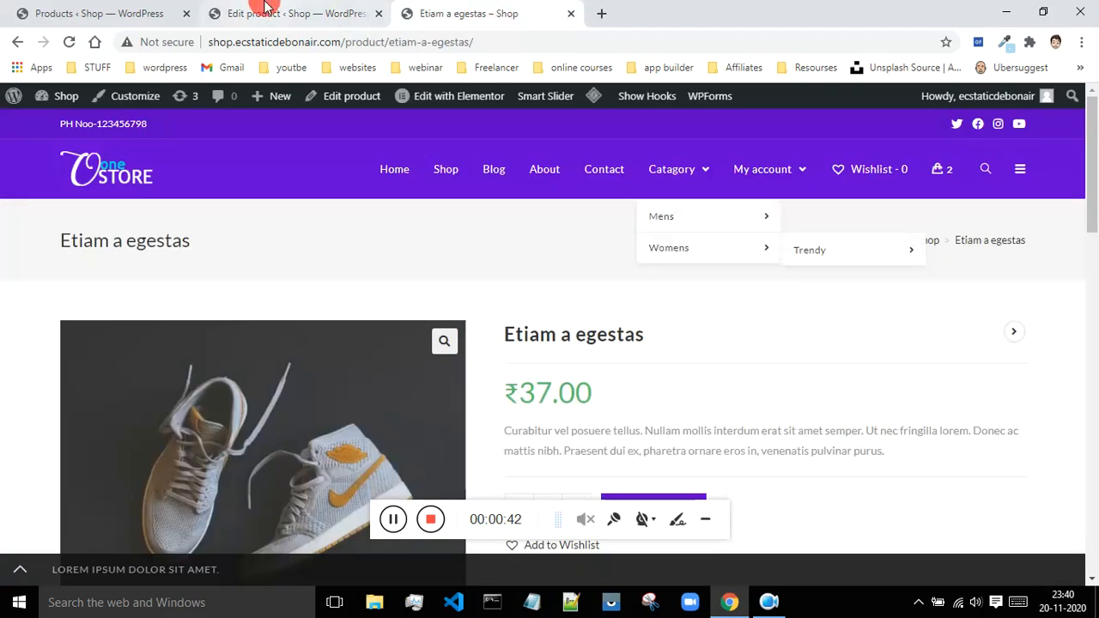
click(266, 8)
click(425, 13)
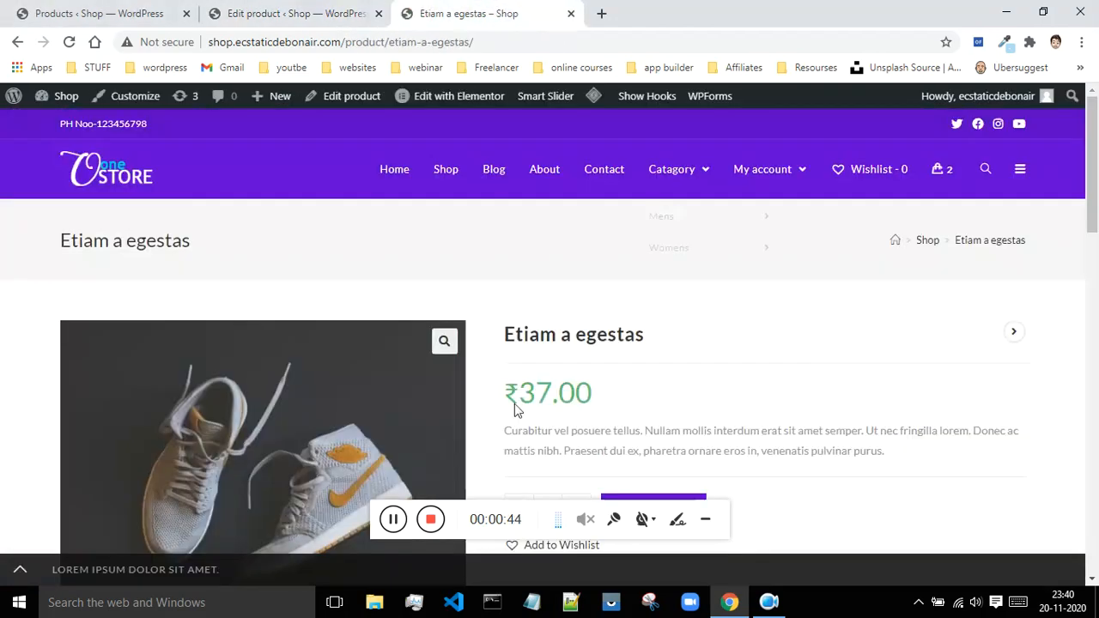
Step: Look through the store's product list and start adding a new product
click(76, 11)
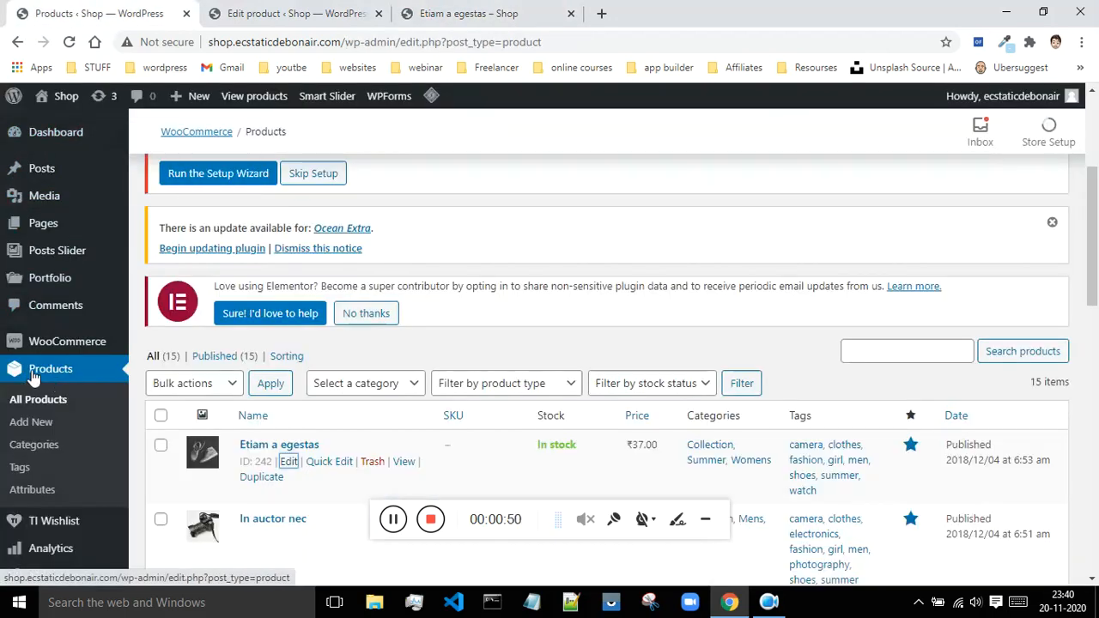
scroll(378, 343, down, 3)
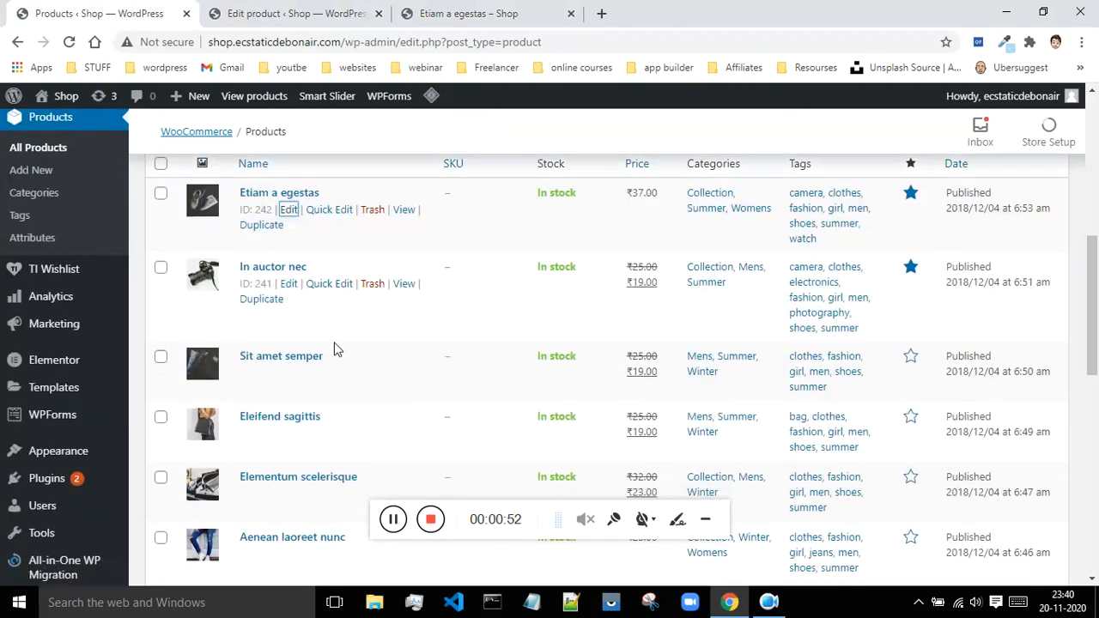
scroll(334, 352, down, 10)
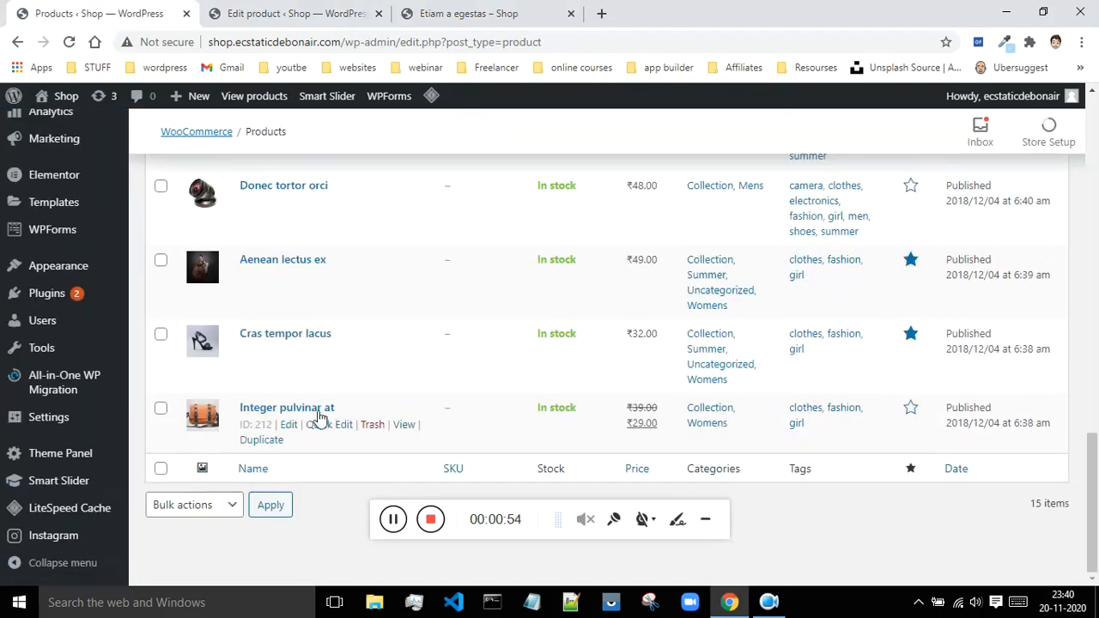
scroll(331, 415, up, 12)
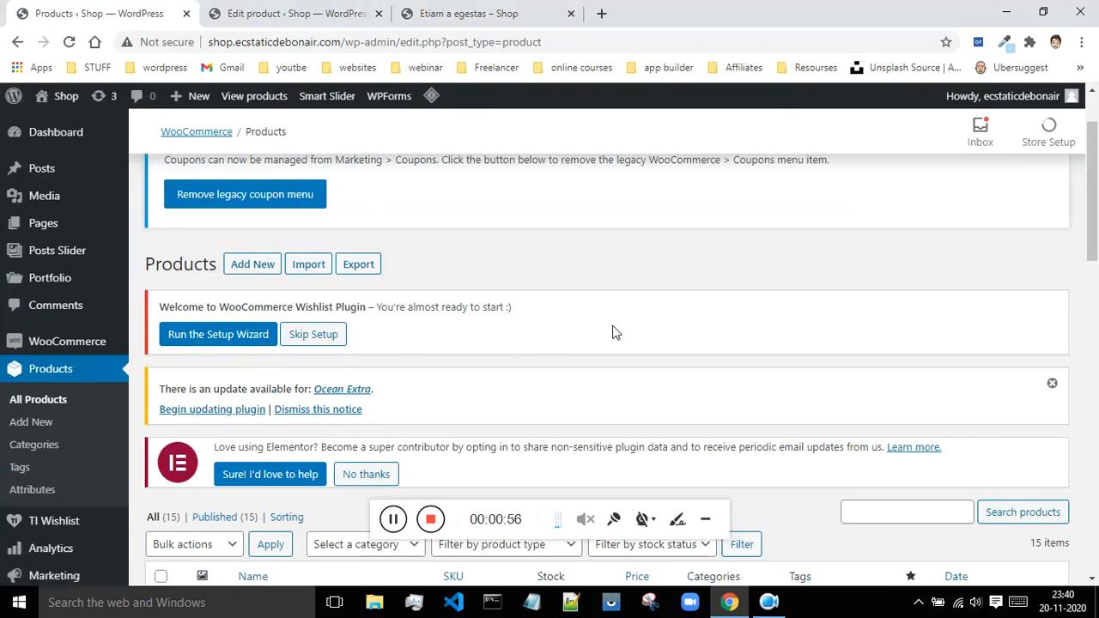
click(246, 275)
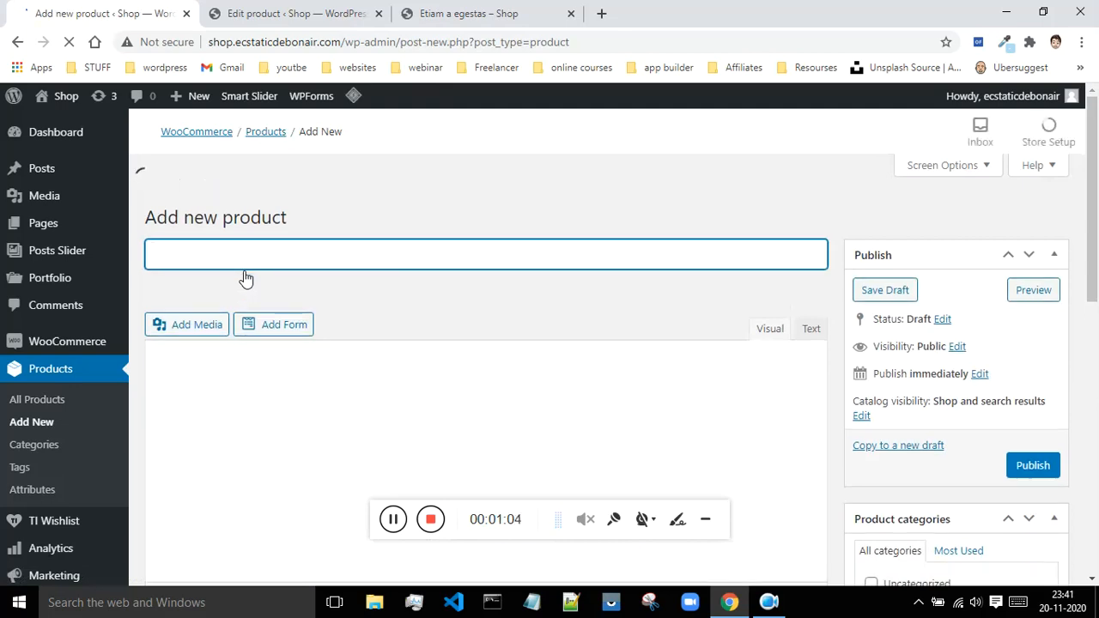
Step: Name the new product "MENS SHOES", using the existing Etiam a egestas product as a reference
click(309, 12)
click(404, 13)
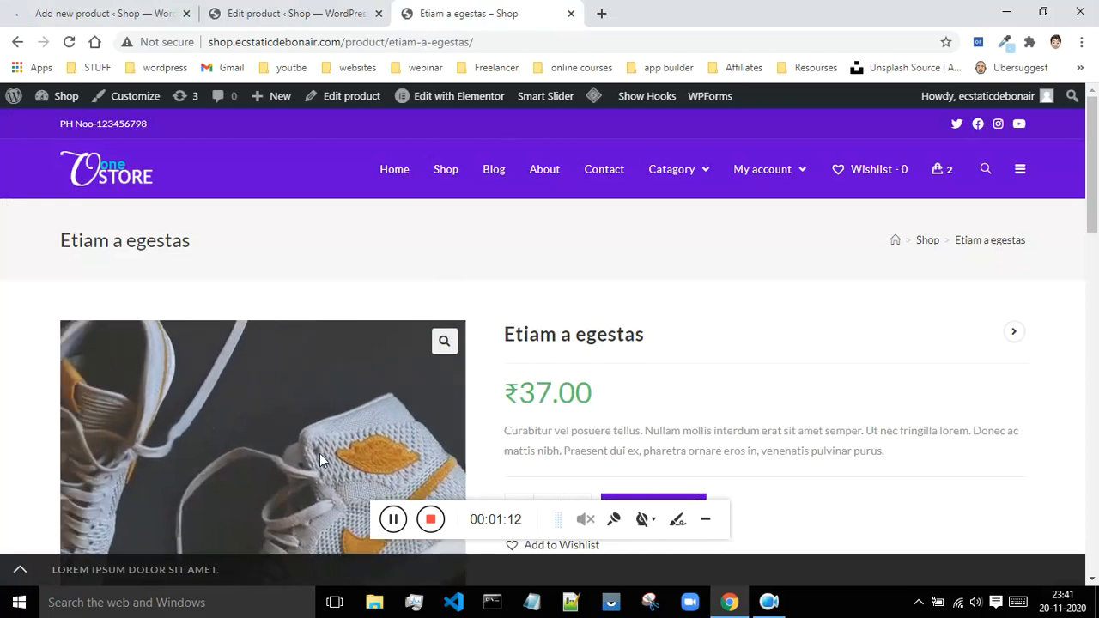
click(111, 10)
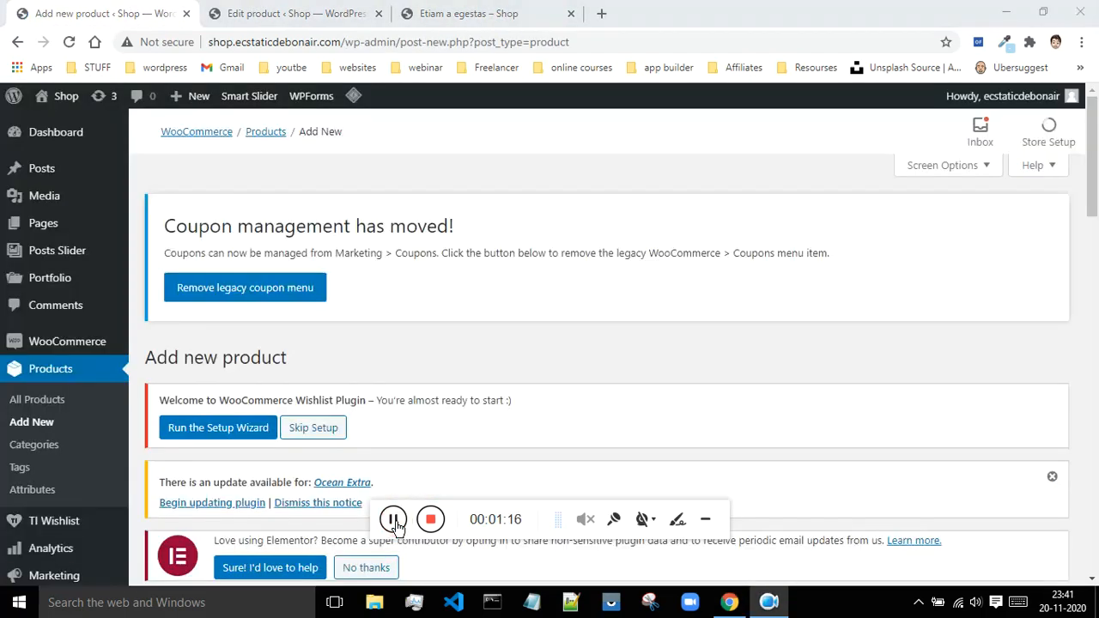
scroll(554, 327, down, 5)
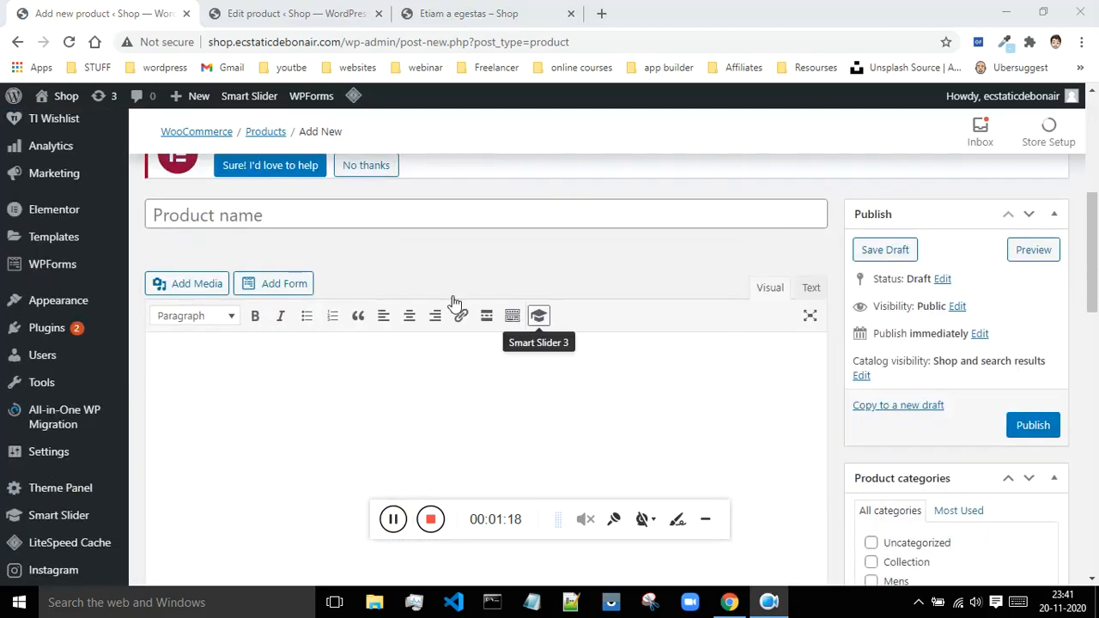
click(245, 217)
click(244, 217)
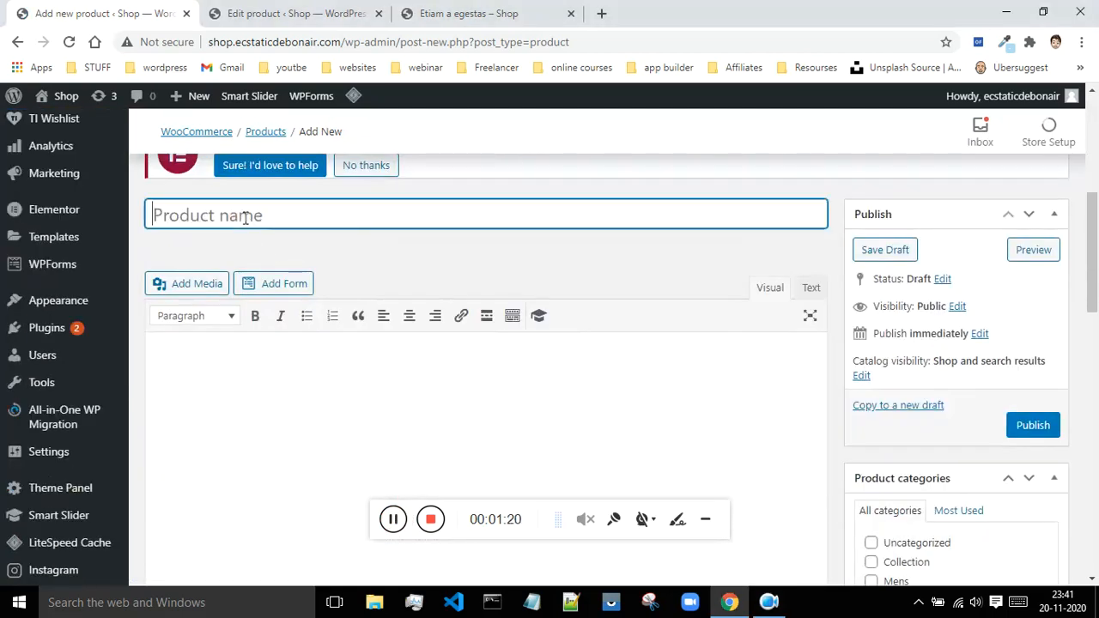
key(Caps_Lock)
text(MENS)
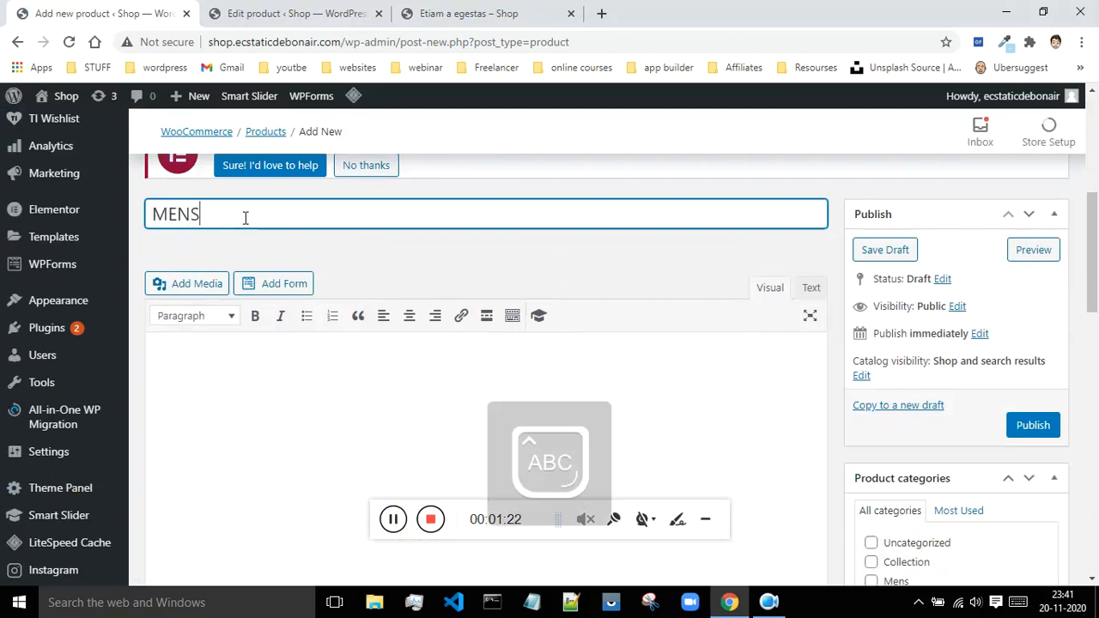
text( SHOES)
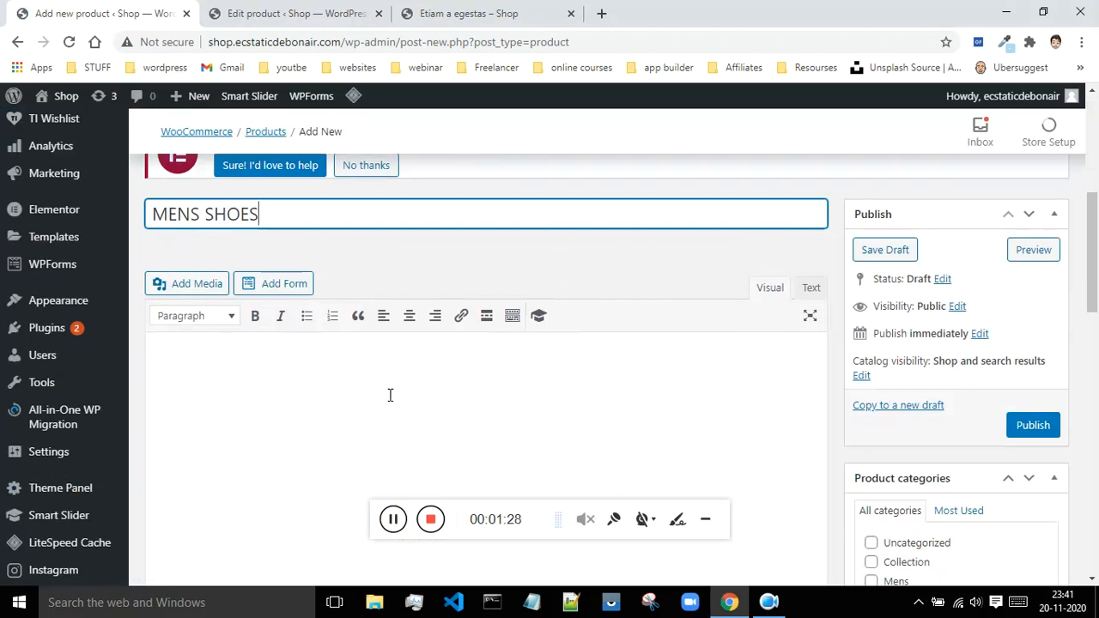
Step: Examine where the Etiam a egestas long description appears on the storefront page and in the product's edit page
click(232, 367)
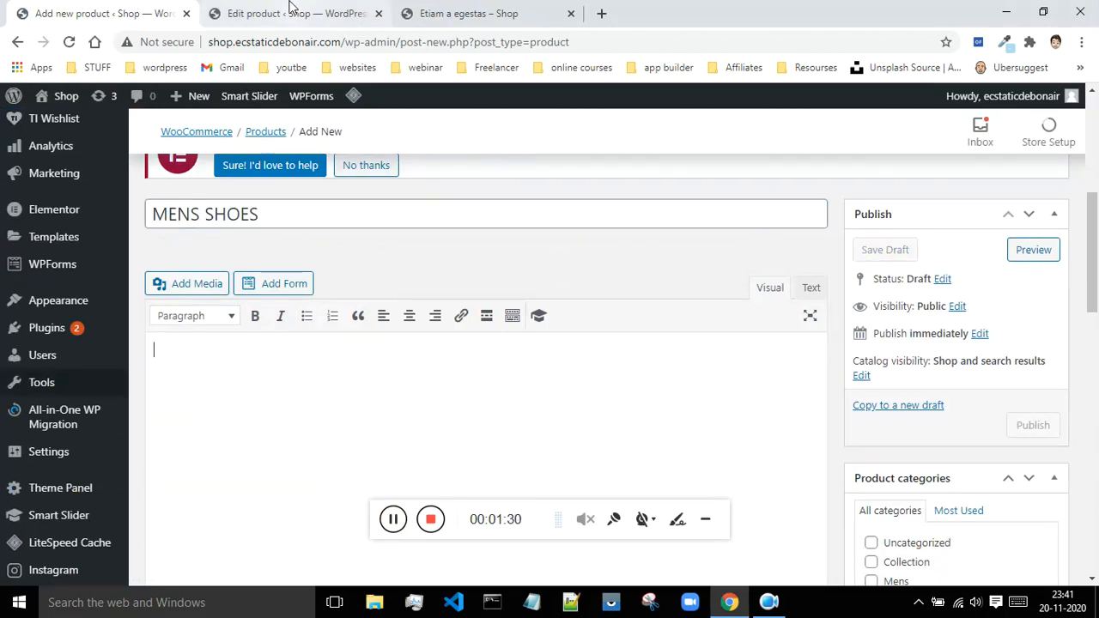
click(441, 12)
scroll(921, 283, down, 5)
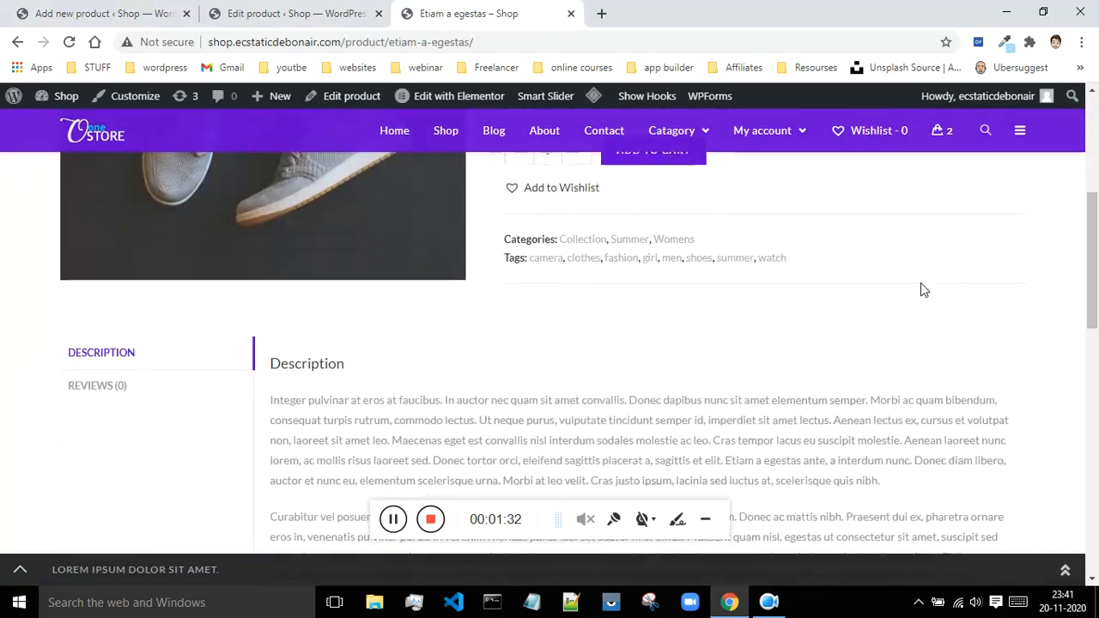
scroll(921, 287, down, 1)
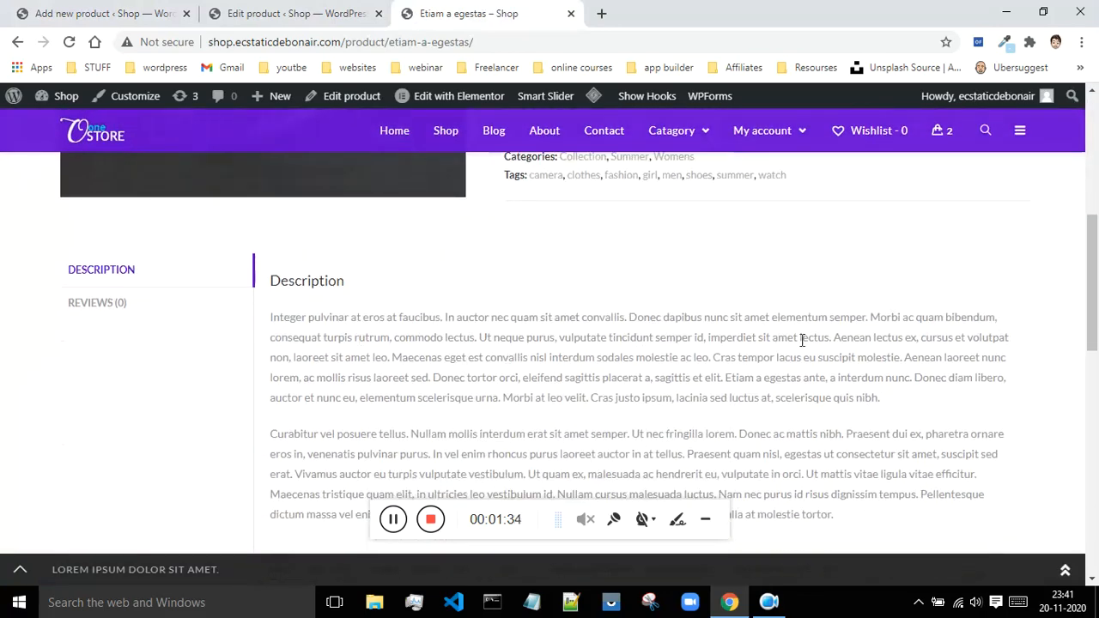
scroll(687, 335, down, 3)
scroll(544, 319, up, 3)
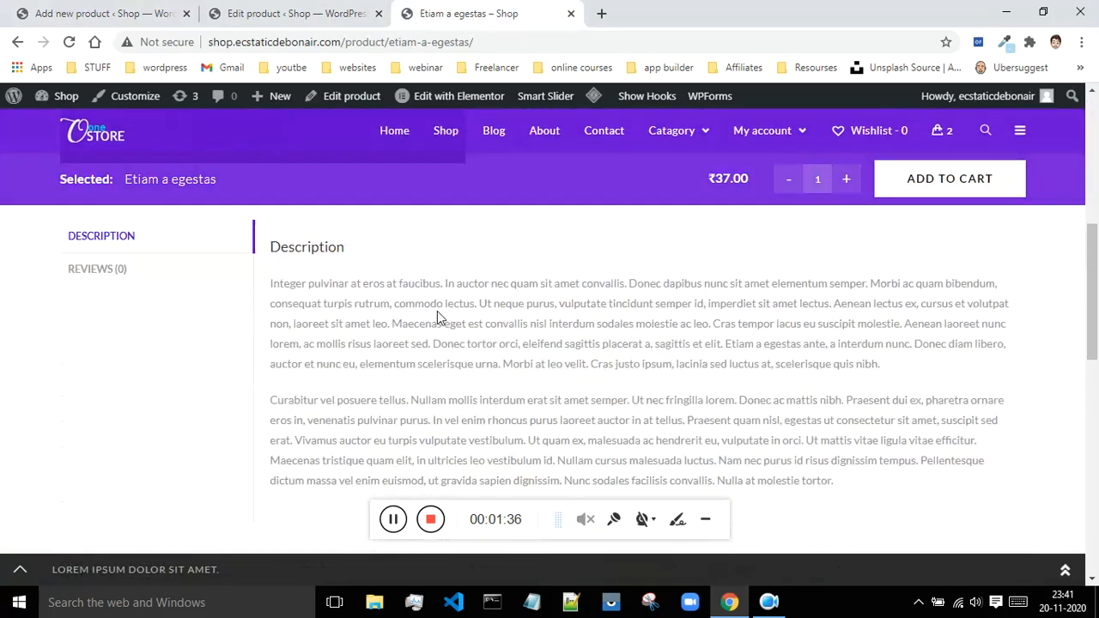
scroll(370, 322, up, 2)
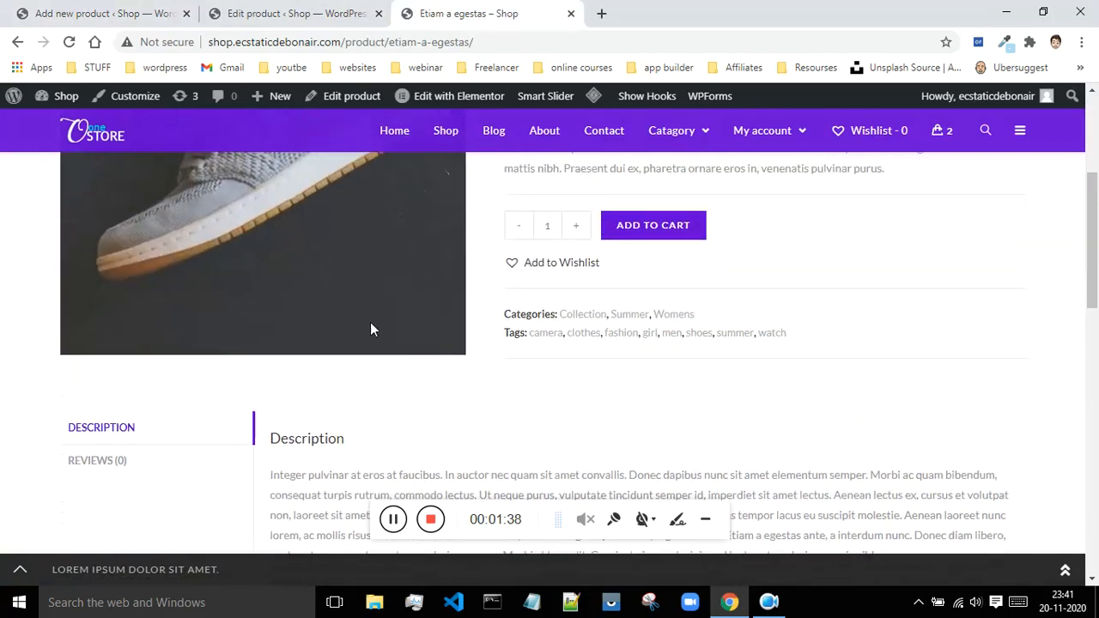
key(ctrl+shift+Tab)
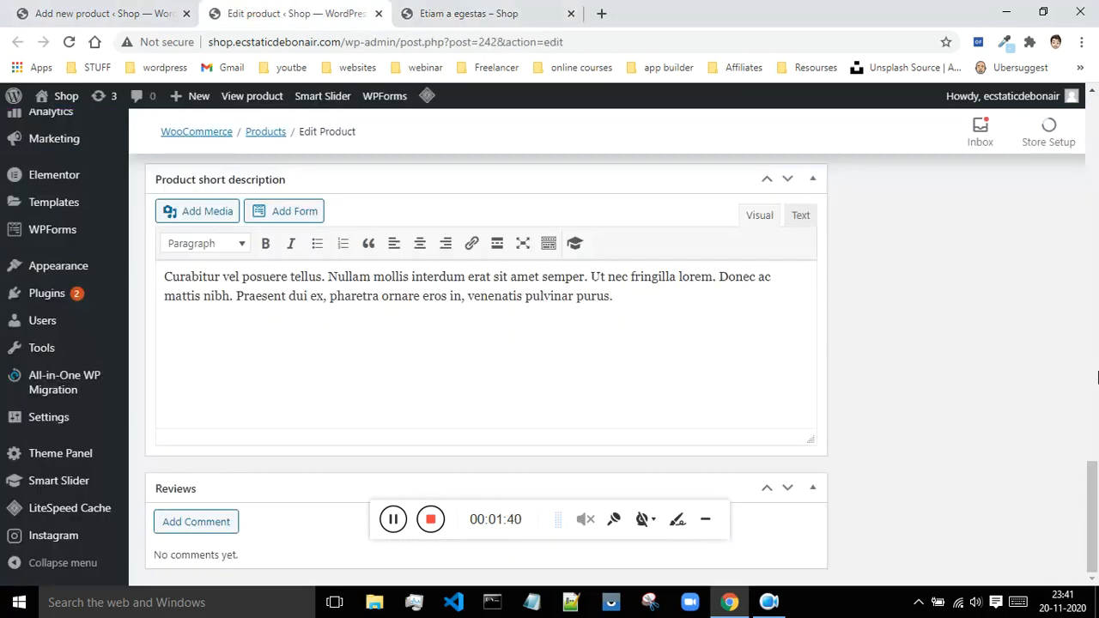
scroll(783, 410, up, 10)
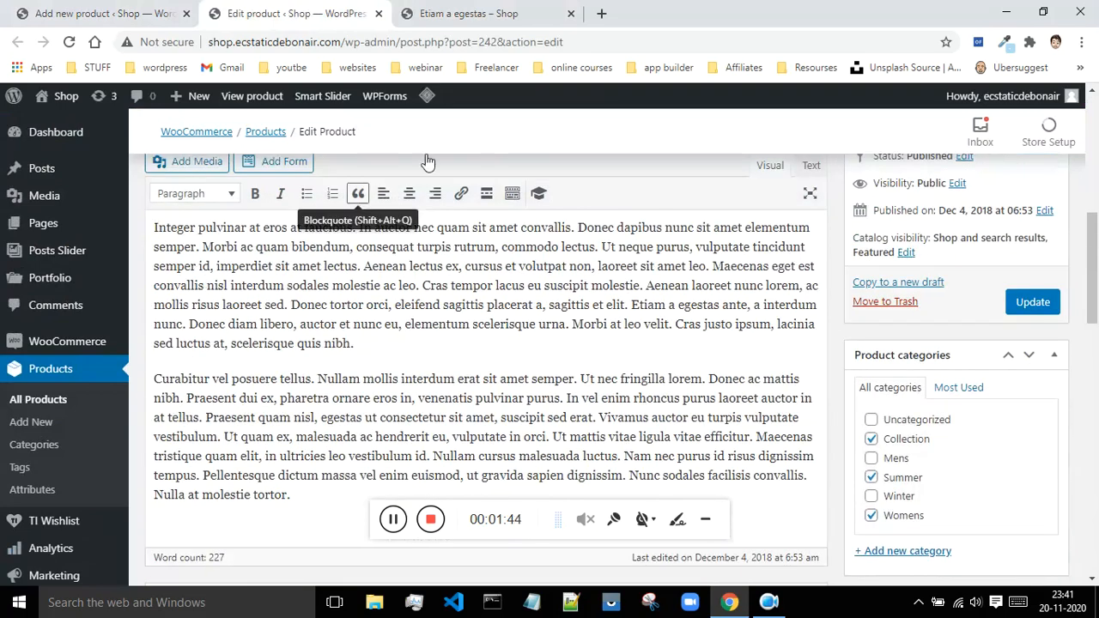
key(ctrl+Tab)
scroll(790, 351, down, 2)
scroll(297, 227, up, 3)
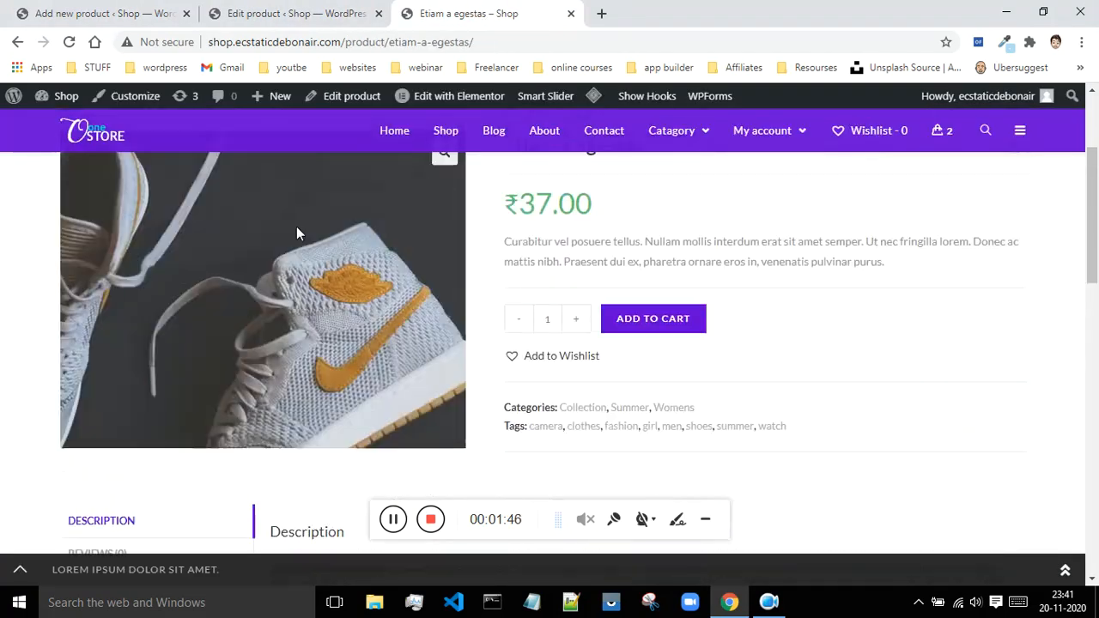
scroll(680, 398, down, 3)
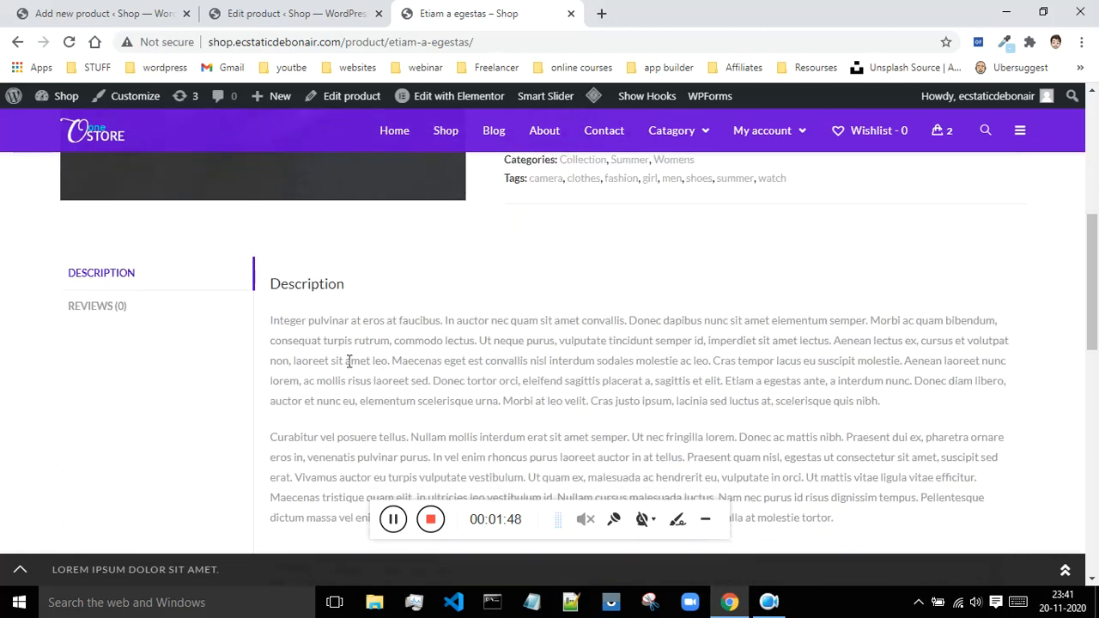
drag(279, 320, 567, 403)
scroll(388, 343, up, 5)
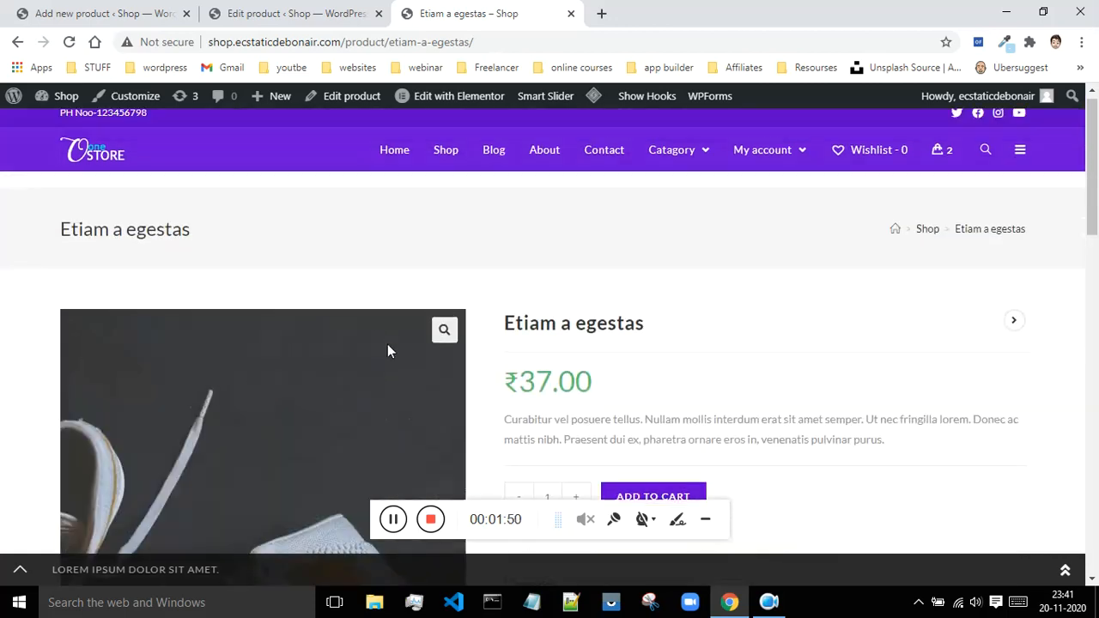
scroll(333, 359, down, 1)
scroll(707, 361, down, 3)
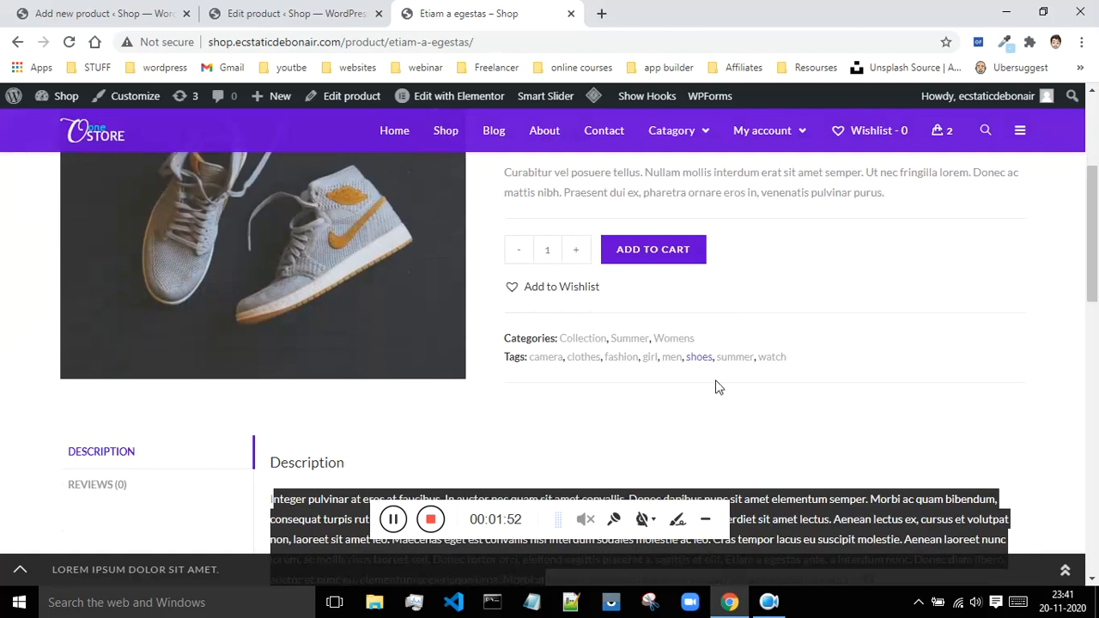
Step: Copy the full long description from the Etiam a egestas edit page into the MENS SHOES product description
click(299, 10)
drag(158, 227, 322, 489)
key(ctrl+c)
click(105, 13)
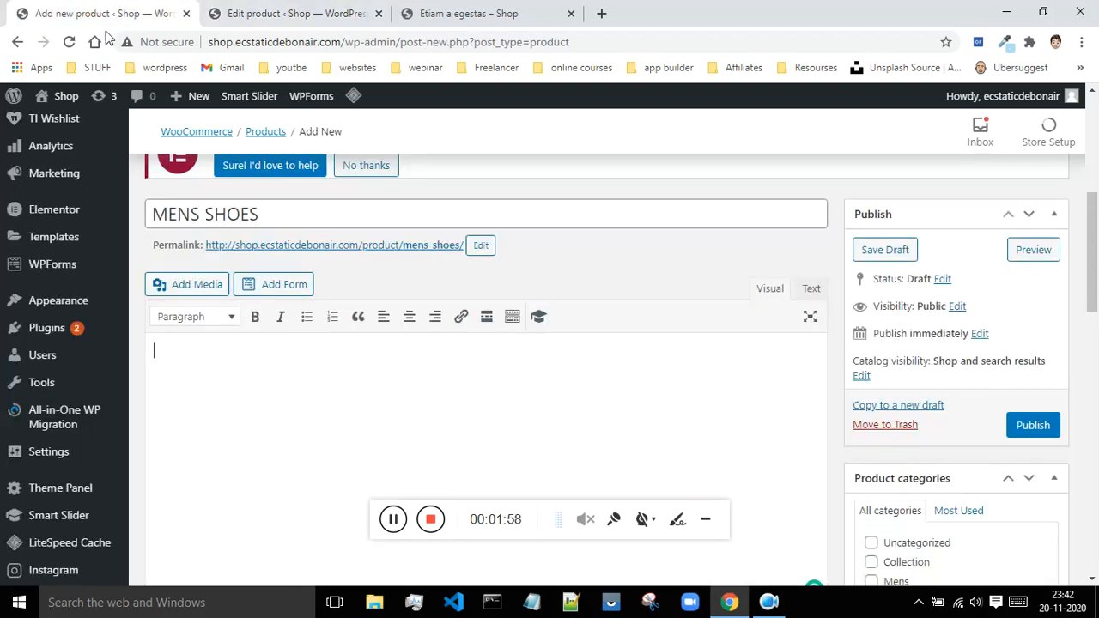
click(193, 364)
key(ctrl+v)
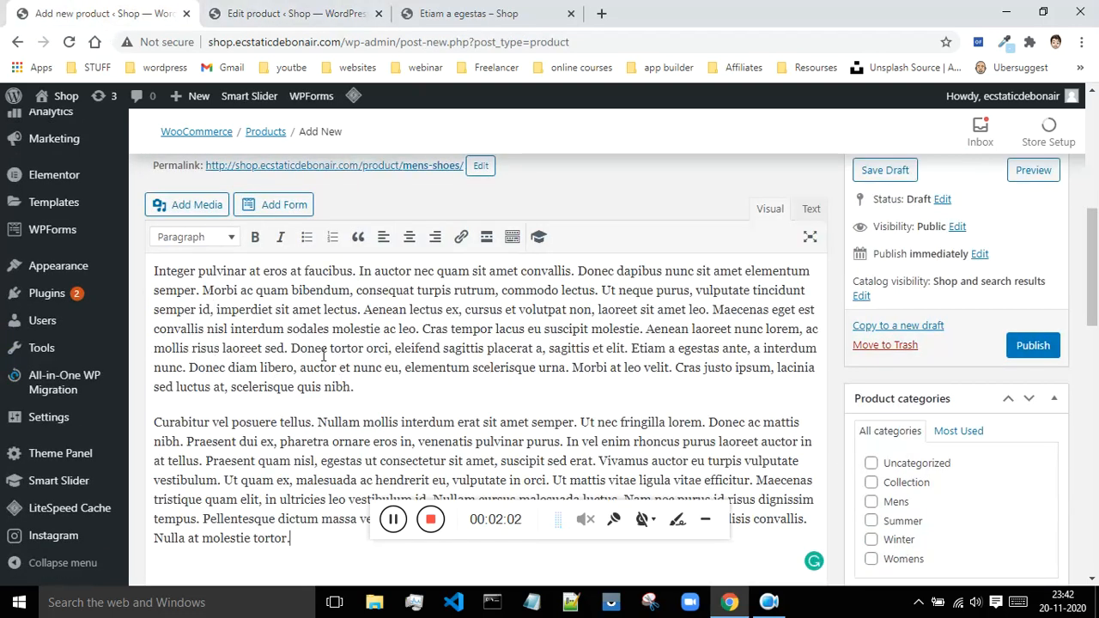
Step: Keep Simple product as the product type in the product data of MENS SHOES
drag(1092, 275, 1092, 434)
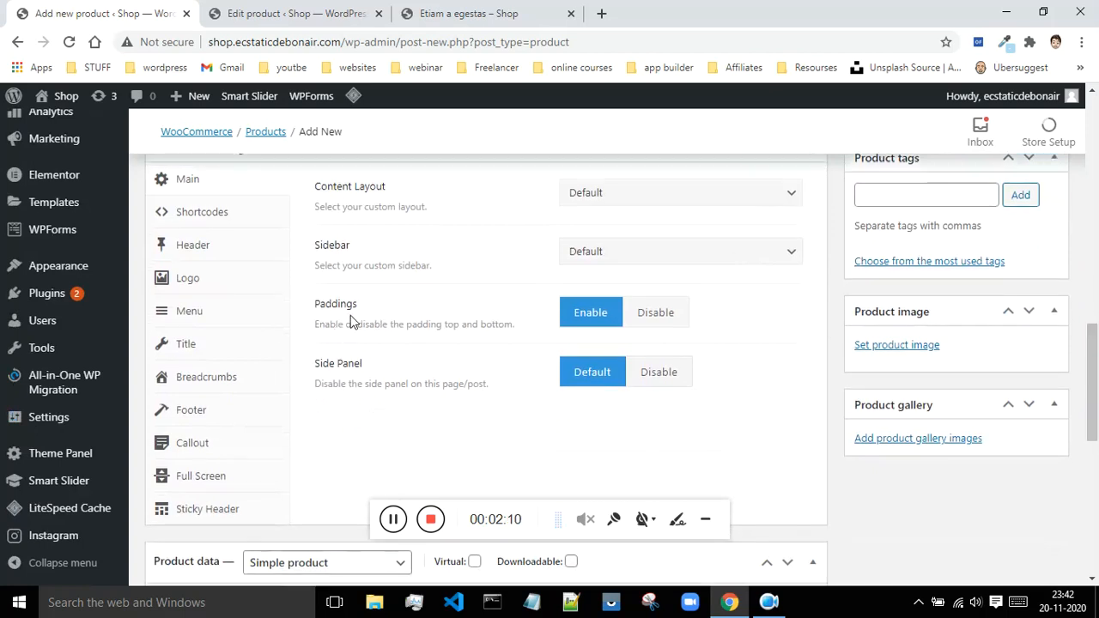
scroll(171, 284, up, 1)
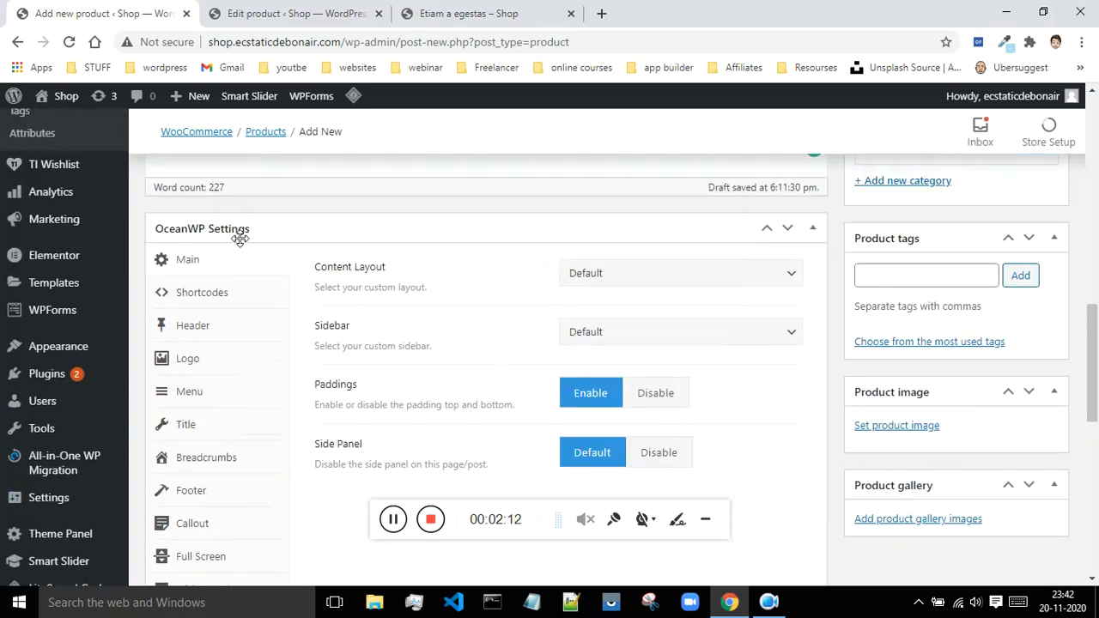
scroll(367, 251, down, 1)
scroll(367, 251, down, 5)
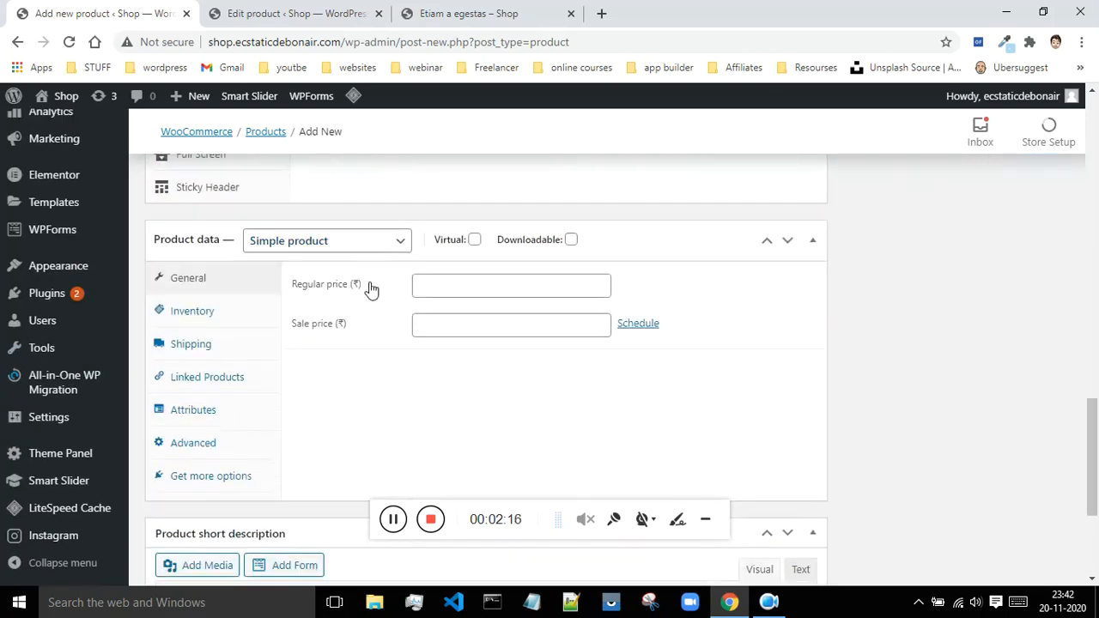
click(371, 247)
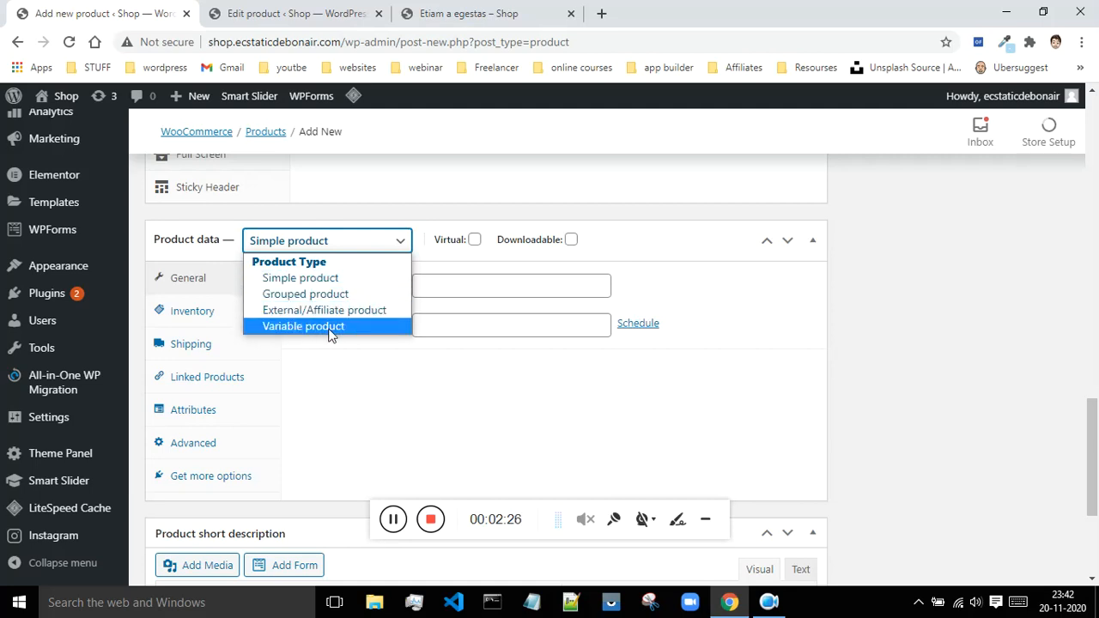
click(333, 280)
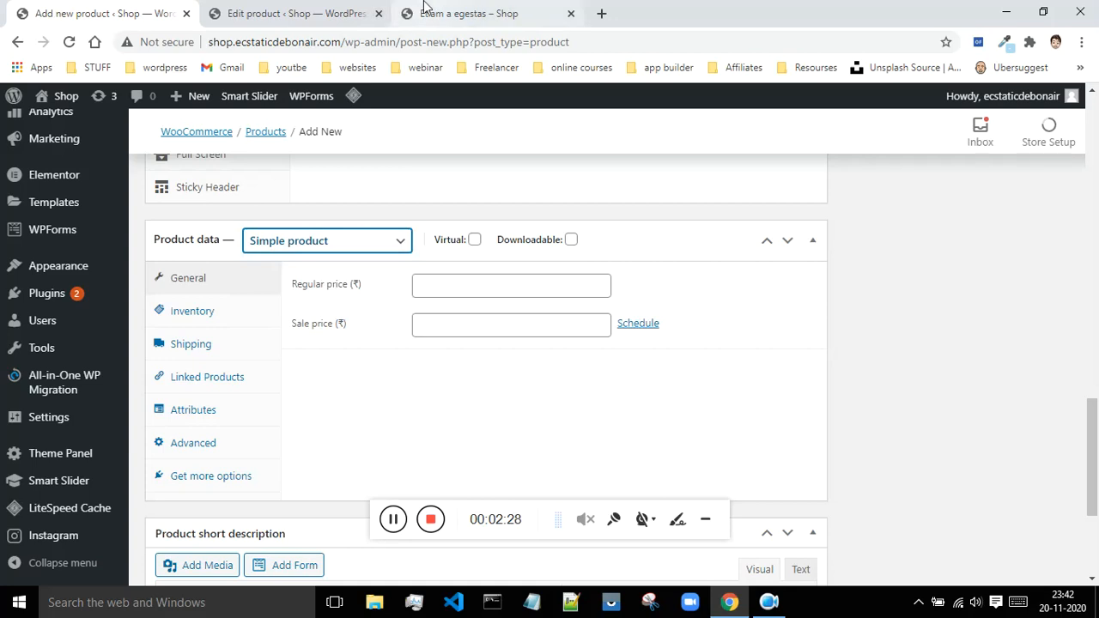
Step: Examine how the price of Etiam a egestas is displayed on its storefront page, compared with the new product's price fields
click(447, 18)
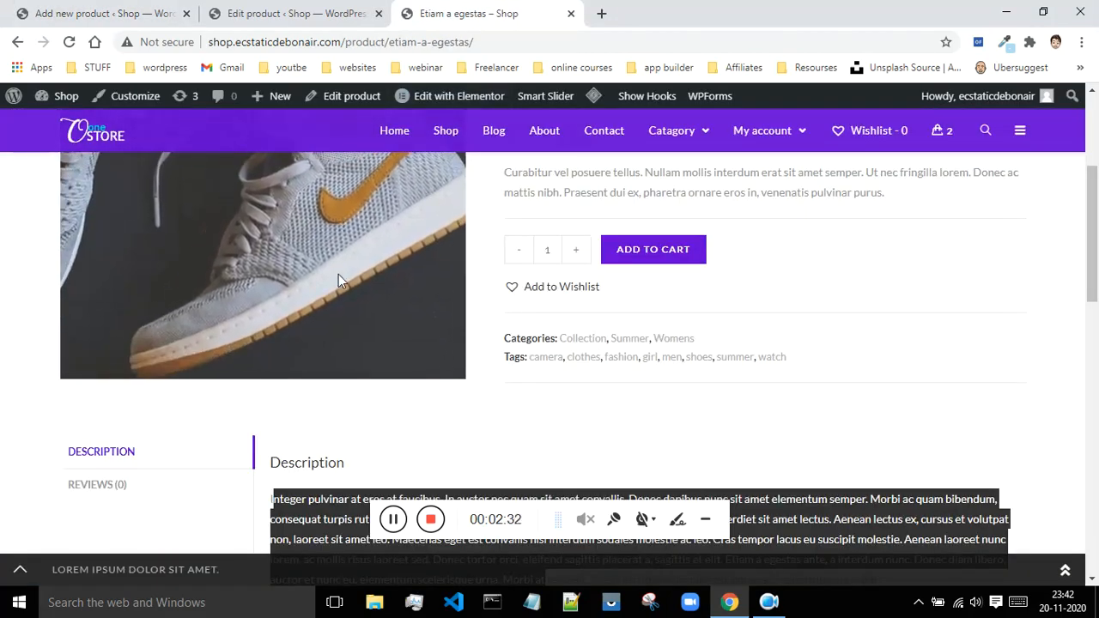
click(138, 7)
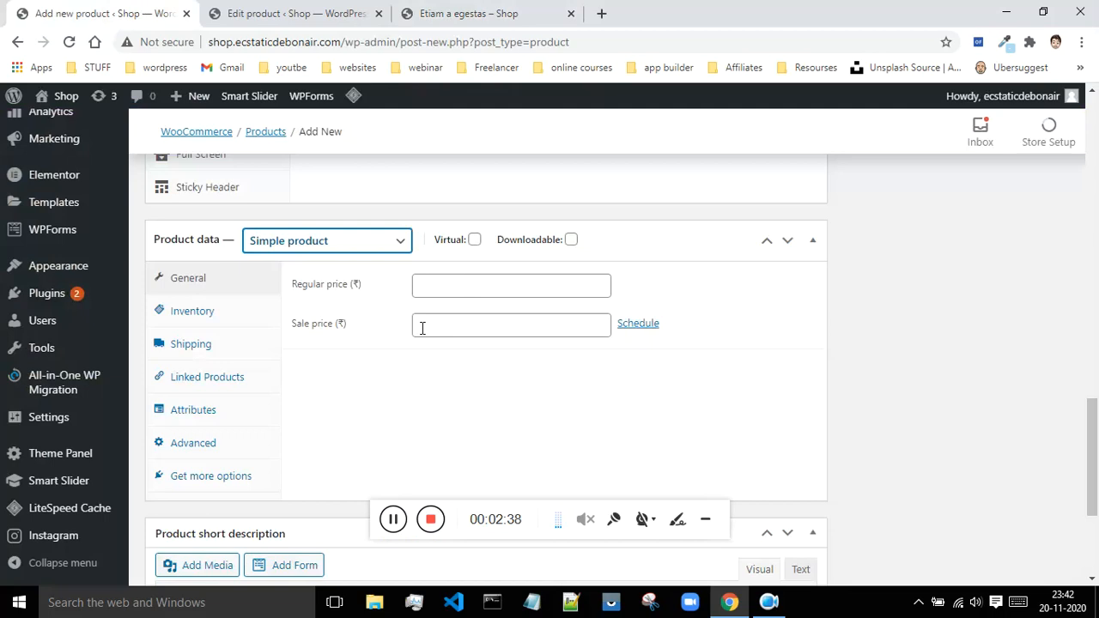
click(477, 9)
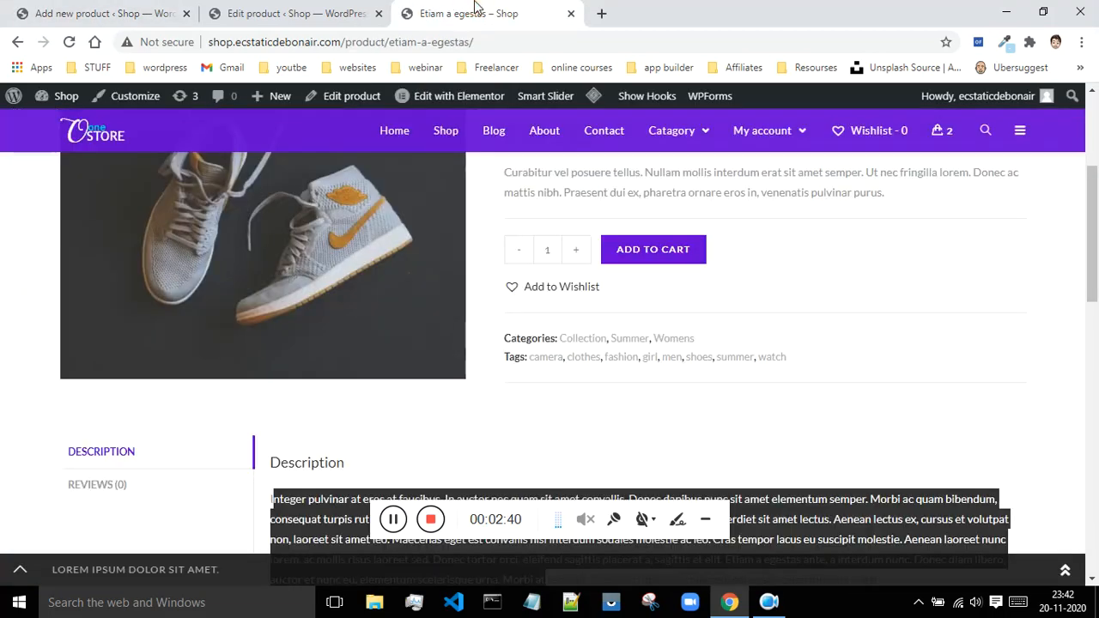
scroll(790, 364, up, 2)
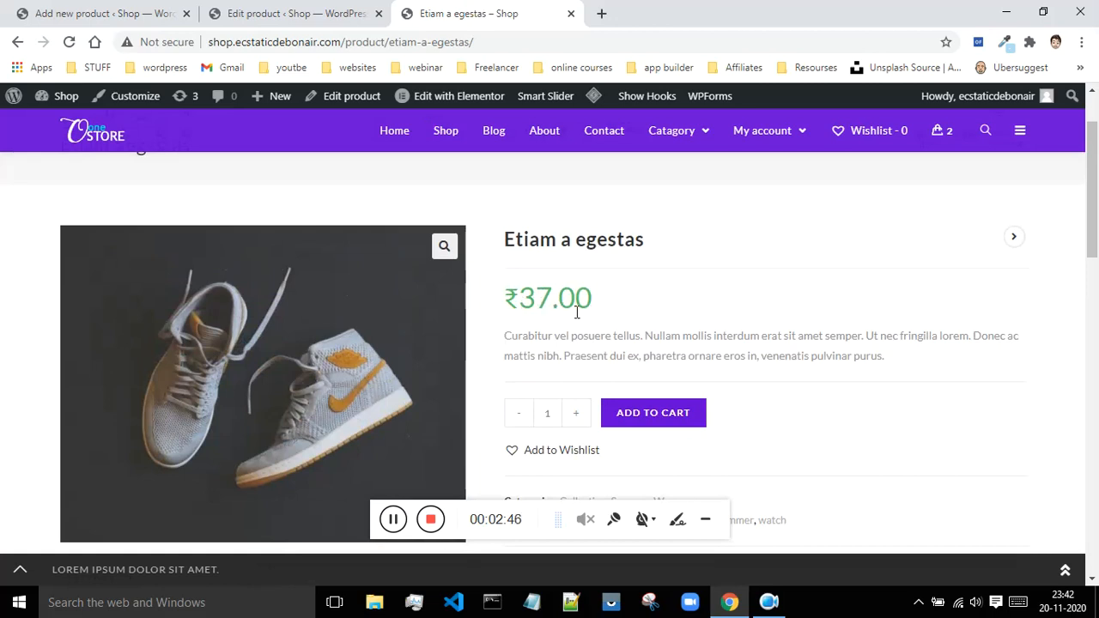
click(295, 7)
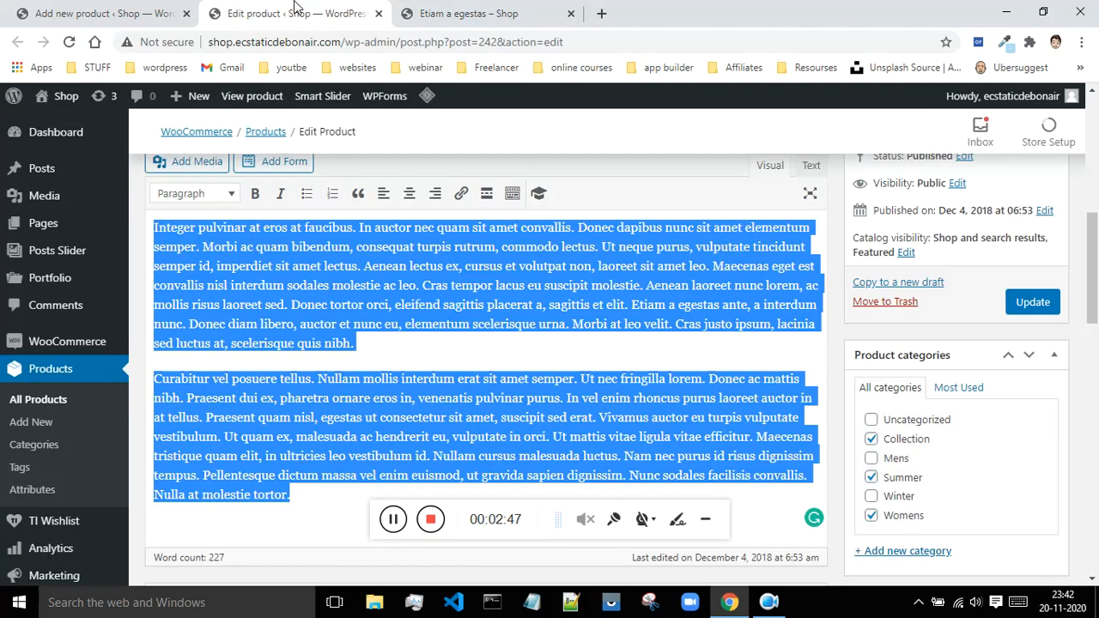
click(127, 6)
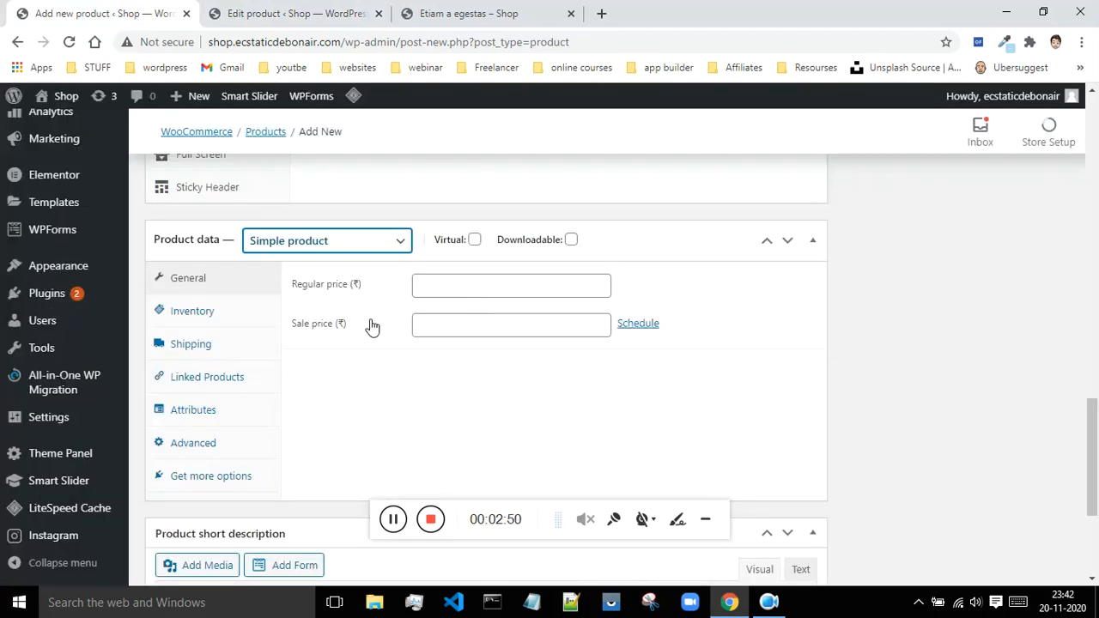
click(478, 24)
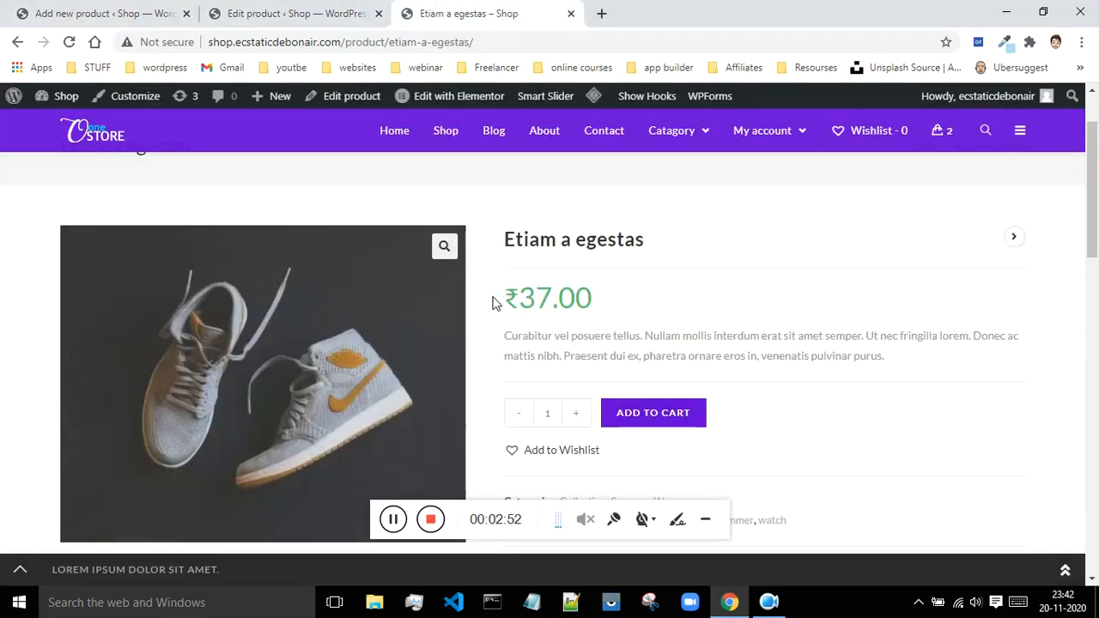
Step: Set the regular price of MENS SHOES to 1200 and the sale price to 400 rupees
click(146, 13)
click(447, 285)
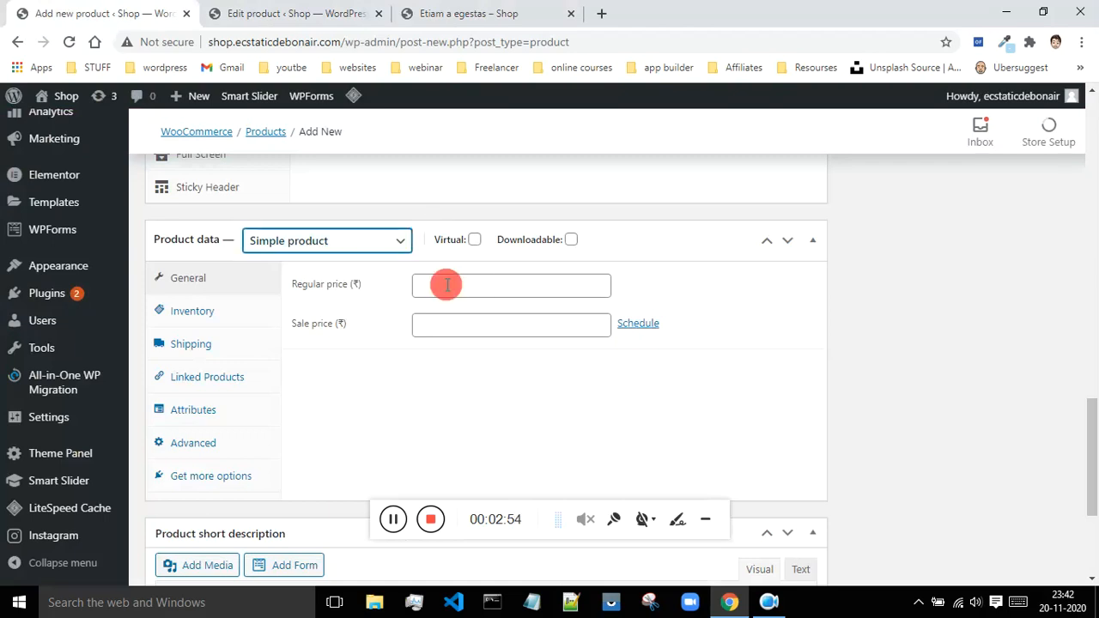
text(400)
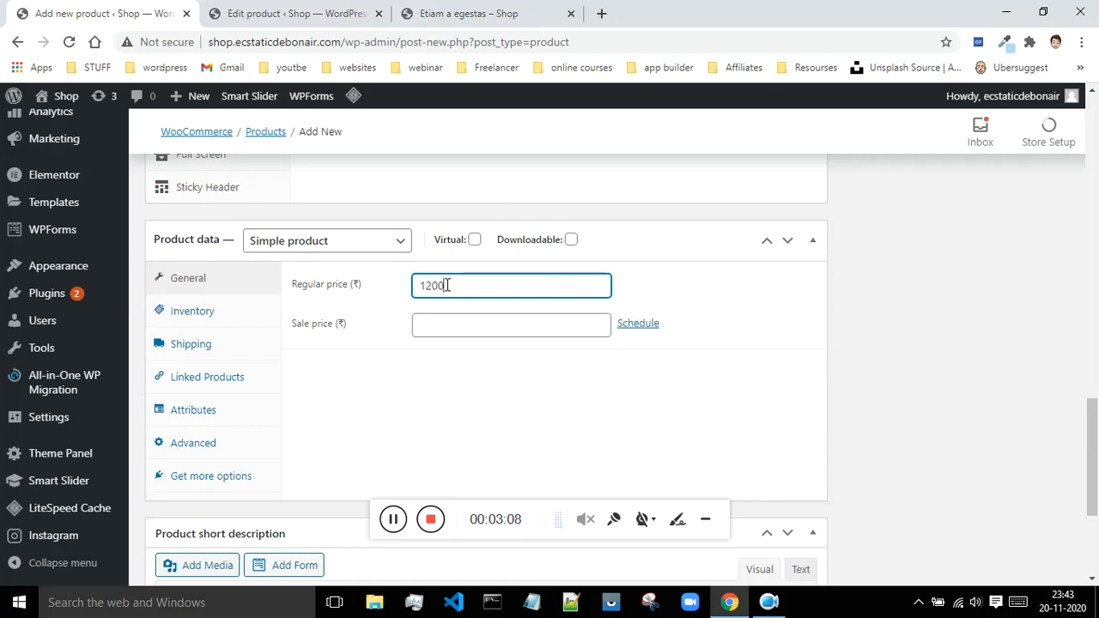
click(440, 328)
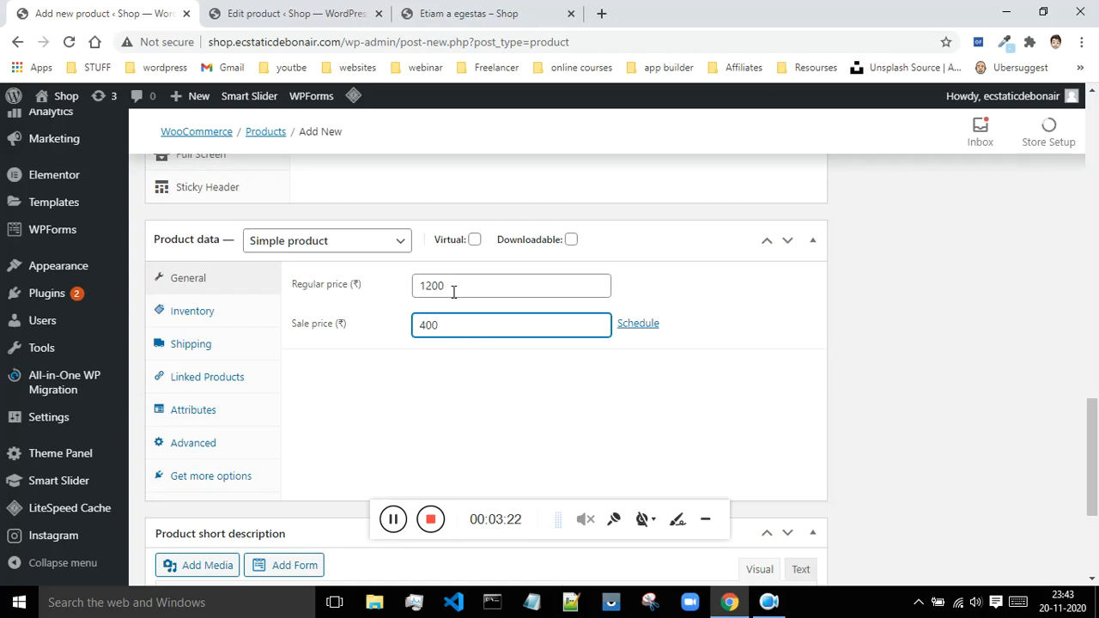
Step: Set the product's SKU to MENSSHOES and enable stock management at product level
click(194, 316)
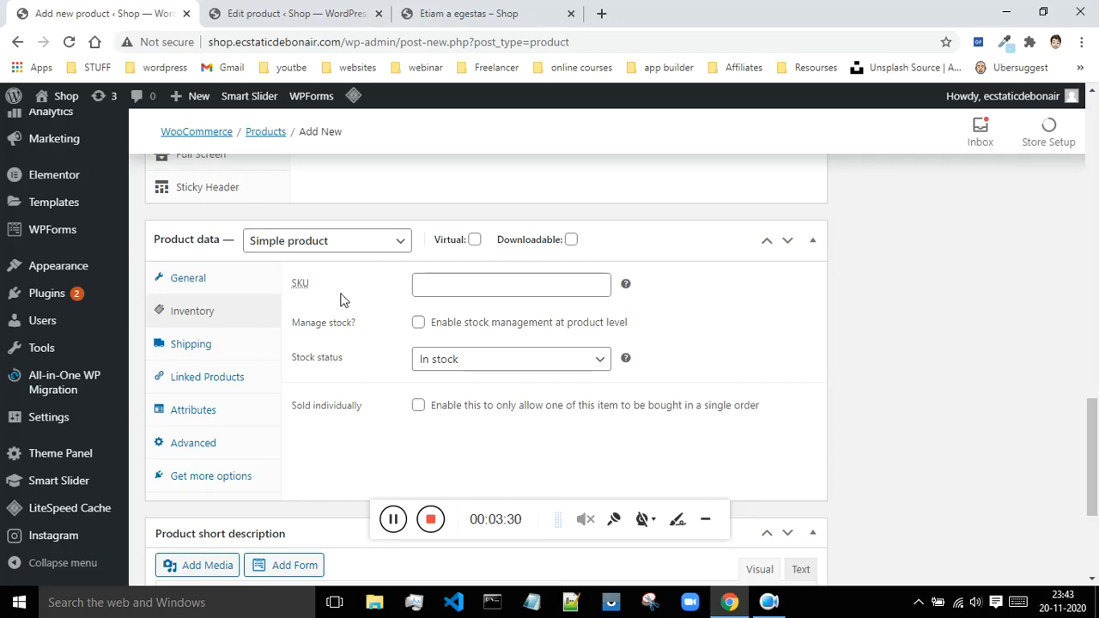
mouse_move(626, 285)
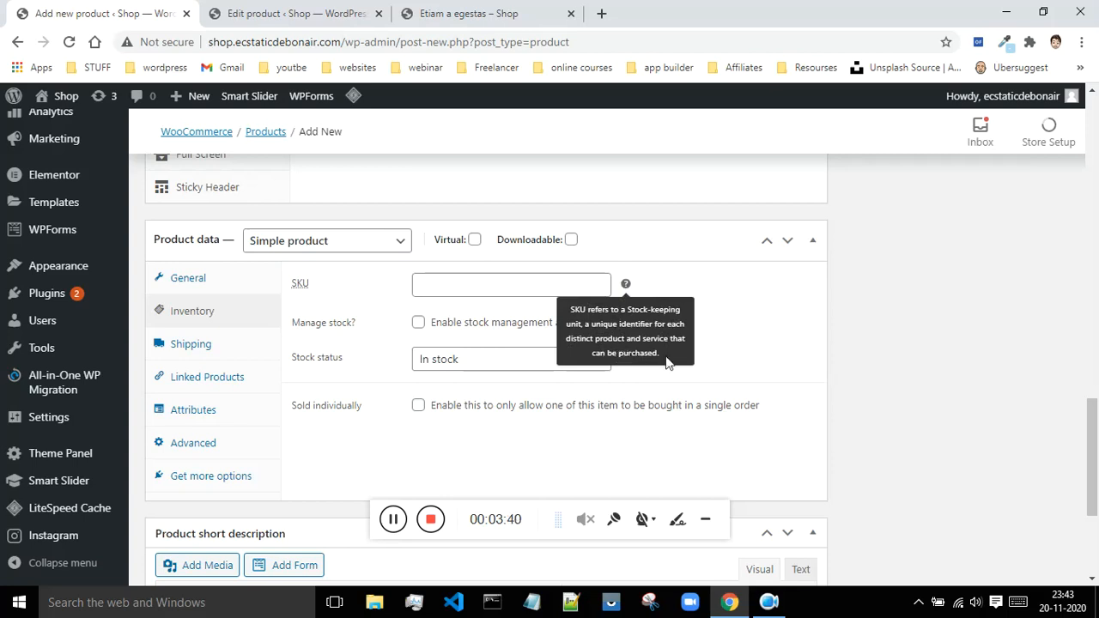
click(489, 288)
text(MENSSHOE)
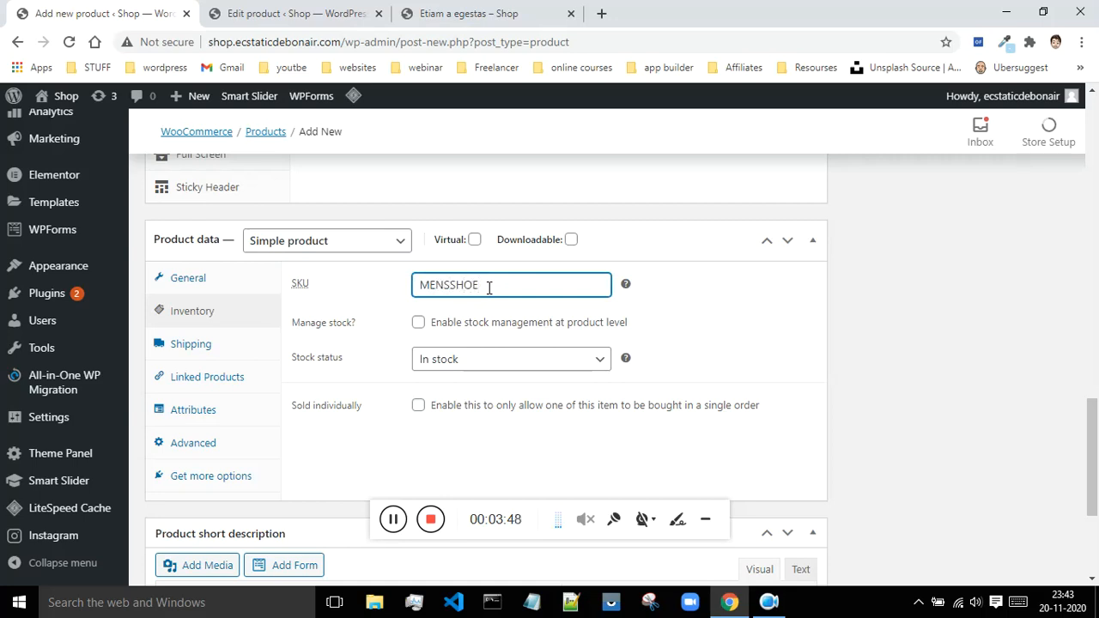
text(S)
click(413, 323)
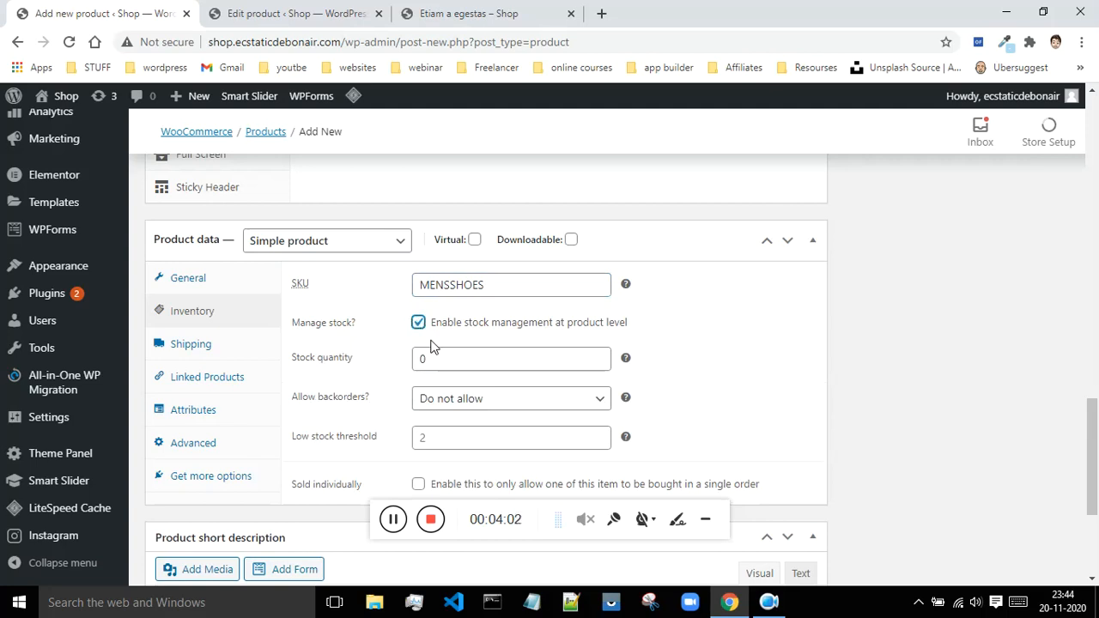
Step: Set the stock quantity of MENS SHOES to 200
click(425, 13)
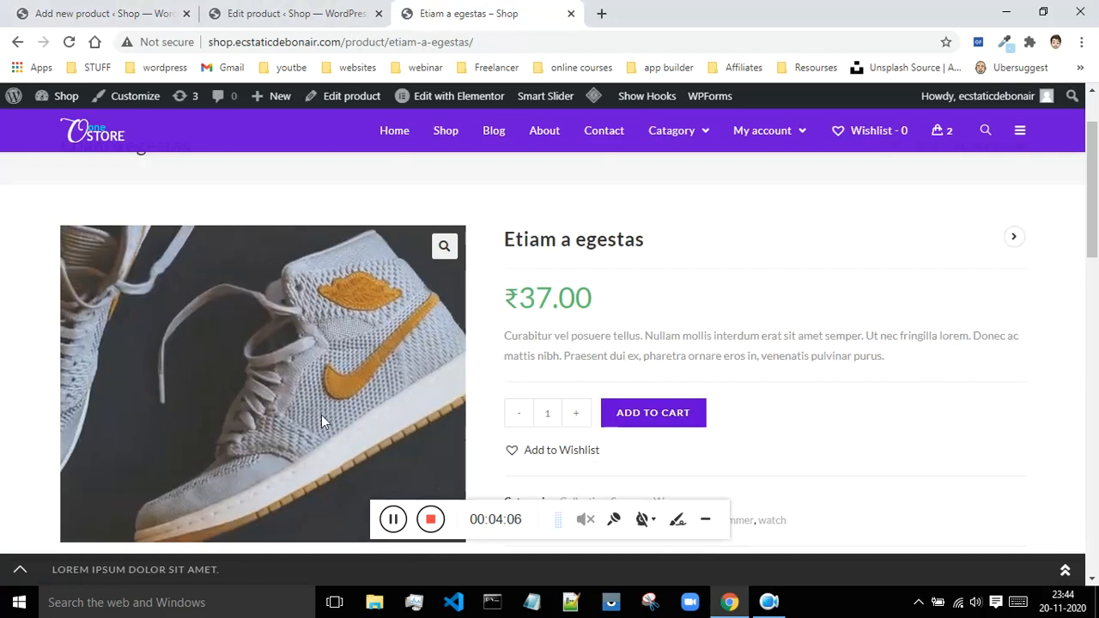
click(103, 13)
click(445, 358)
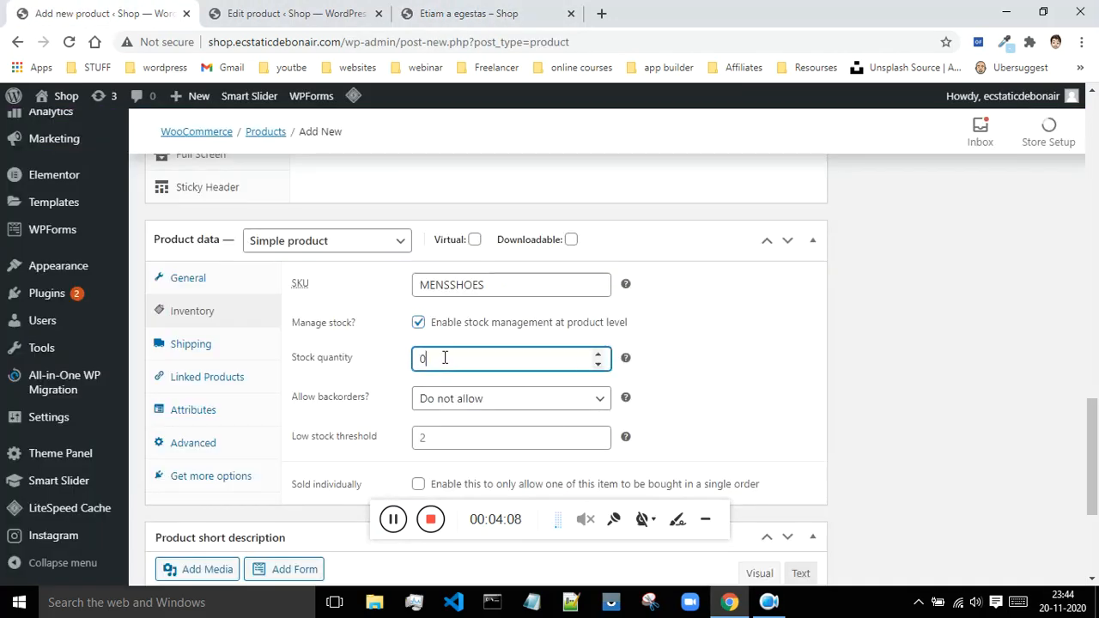
text(200)
scroll(525, 386, down, 1)
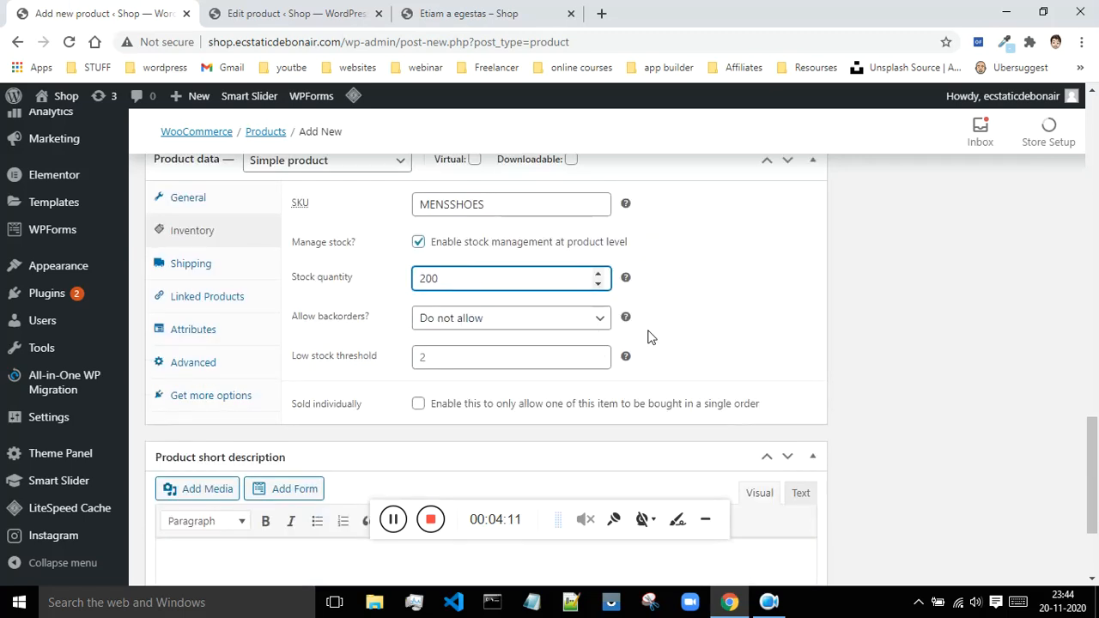
Step: Set the low stock threshold of MENS SHOES to 20 and revise it to 10
click(388, 524)
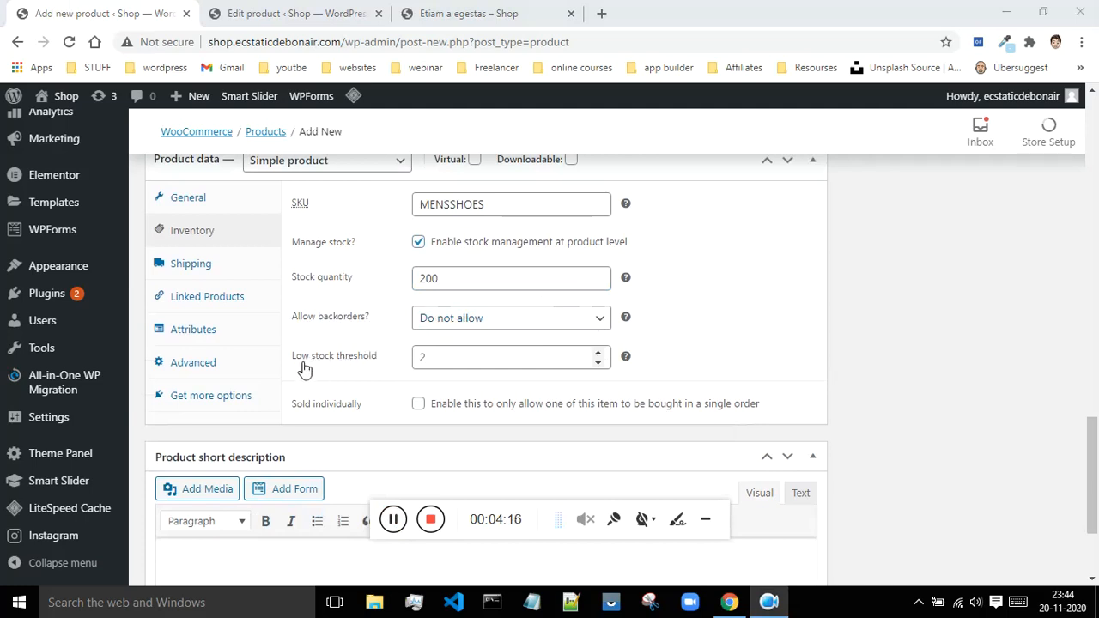
click(455, 360)
click(458, 360)
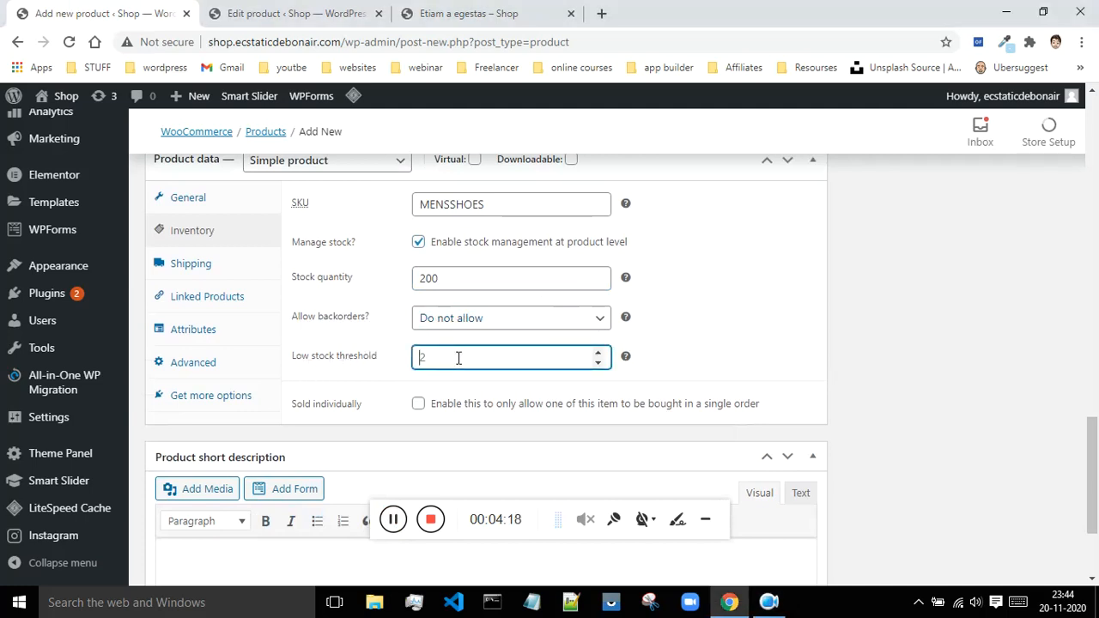
text(20)
click(513, 10)
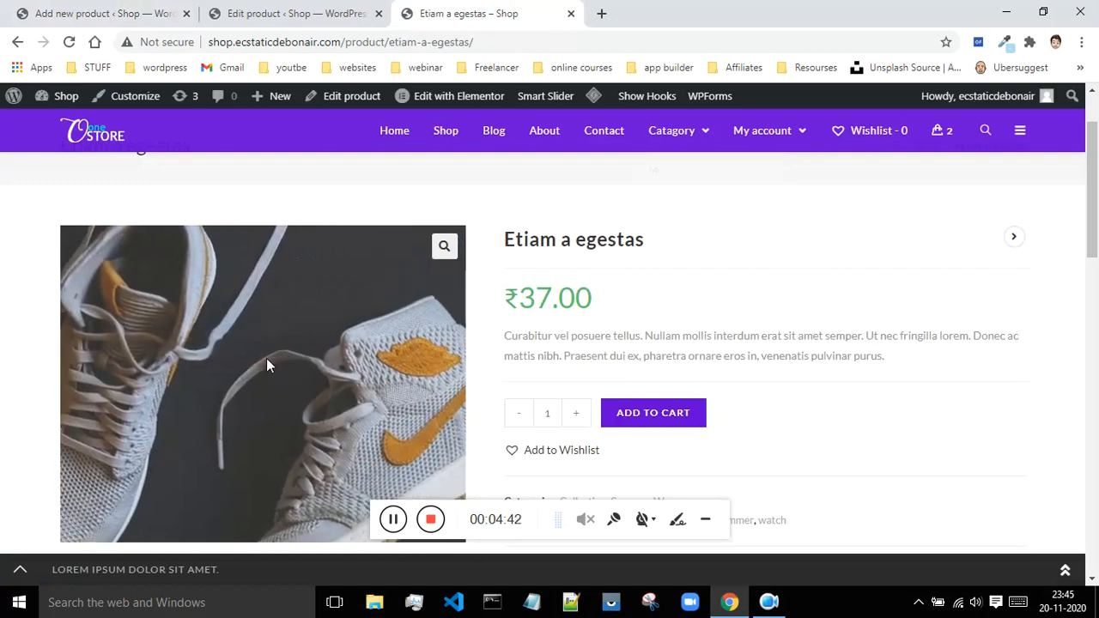
click(84, 11)
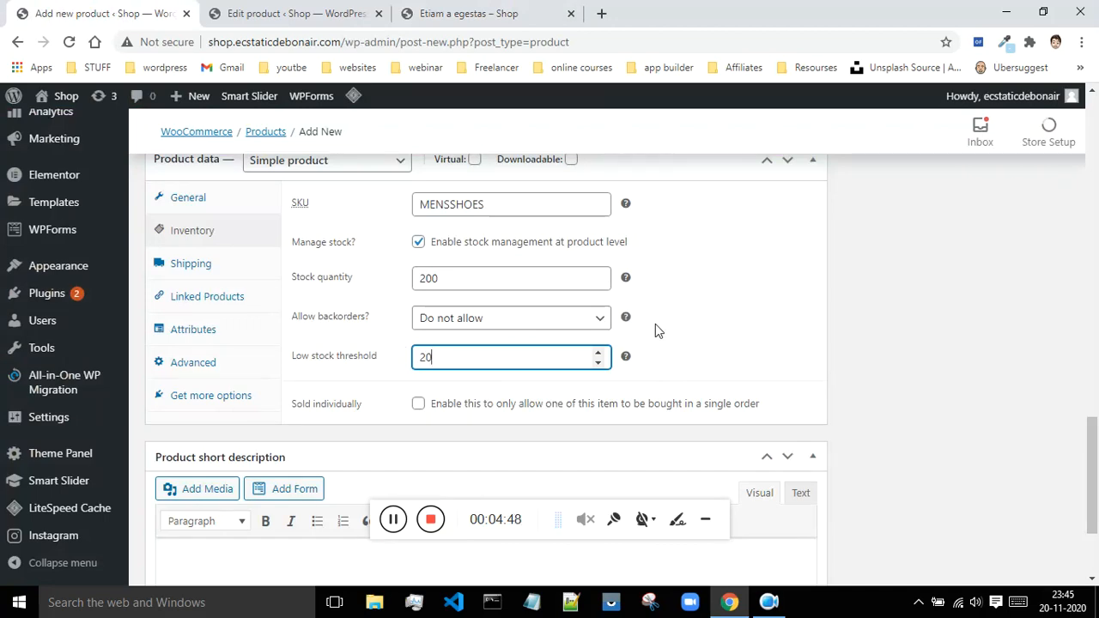
text(10)
Step: Open the shipping settings of MENS SHOES and start editing the product weight
click(169, 266)
scroll(718, 277, up, 1)
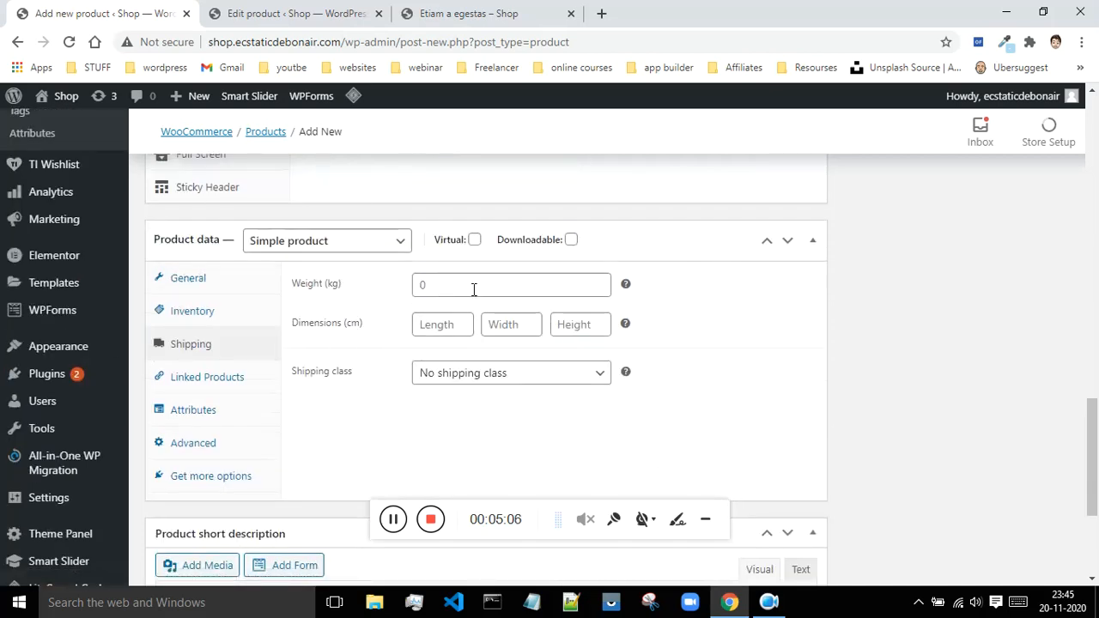
click(444, 7)
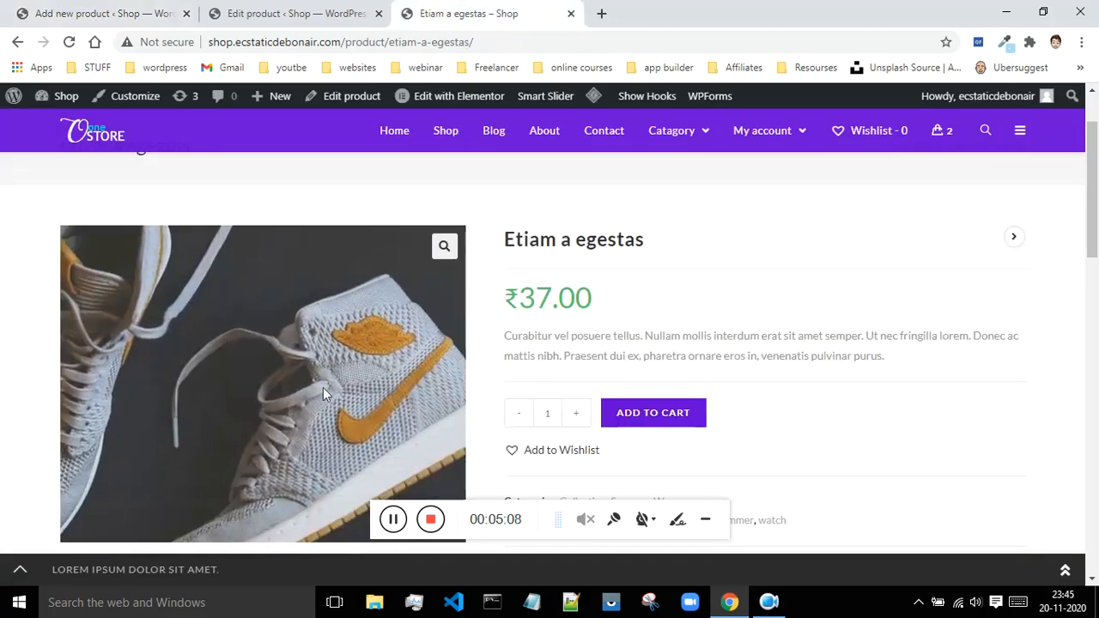
click(107, 6)
click(453, 284)
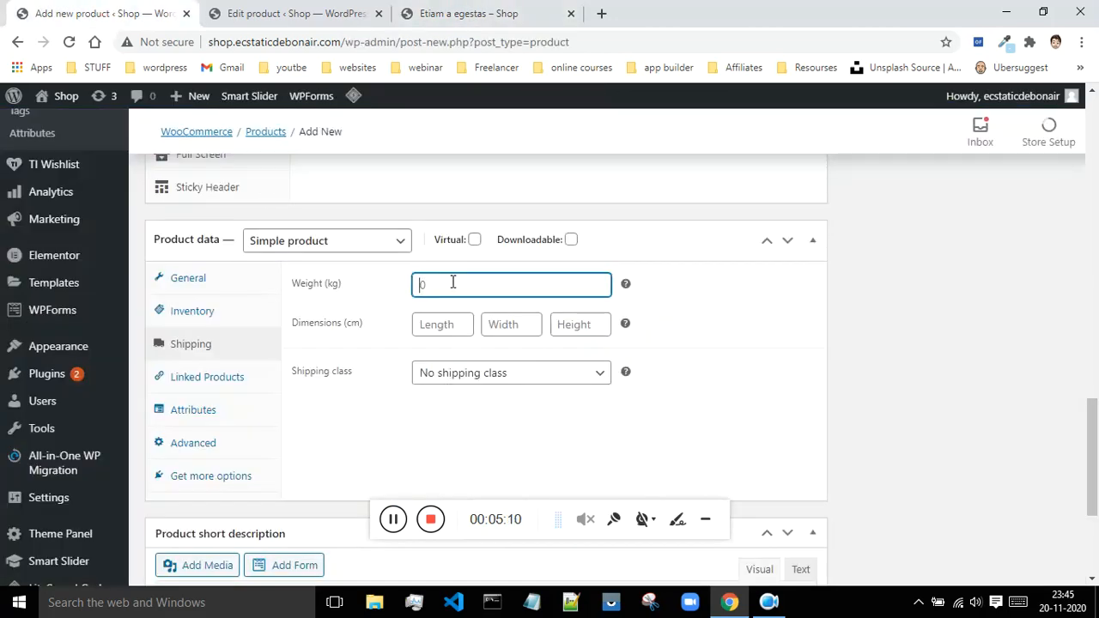
text(200G)
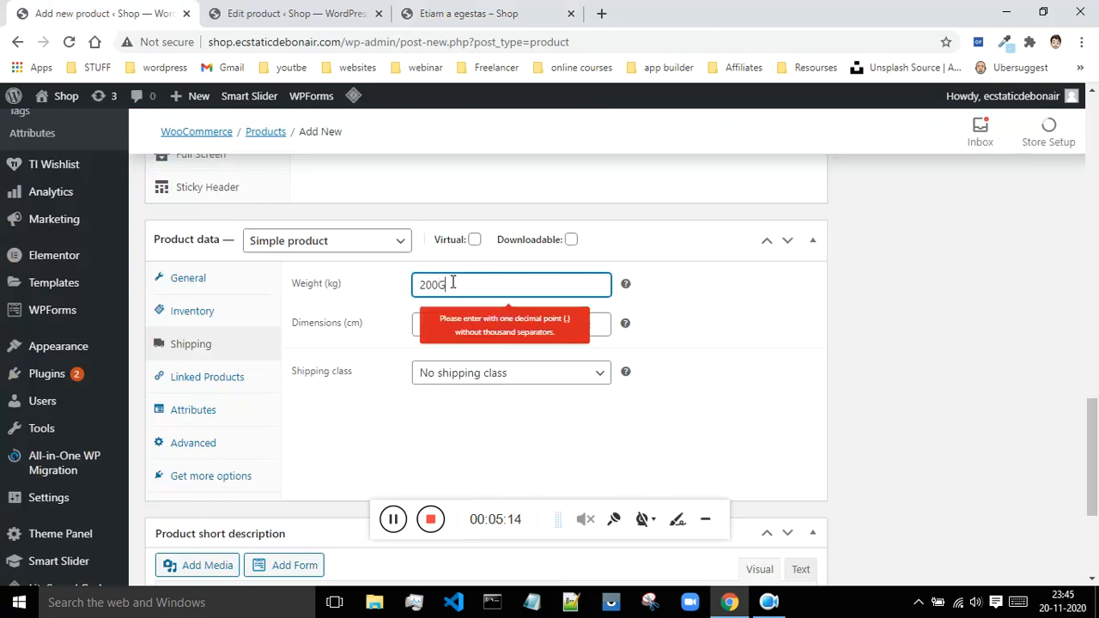
text(MS)
key(BackSpace)
key(BackSpace)
key(BackSpace)
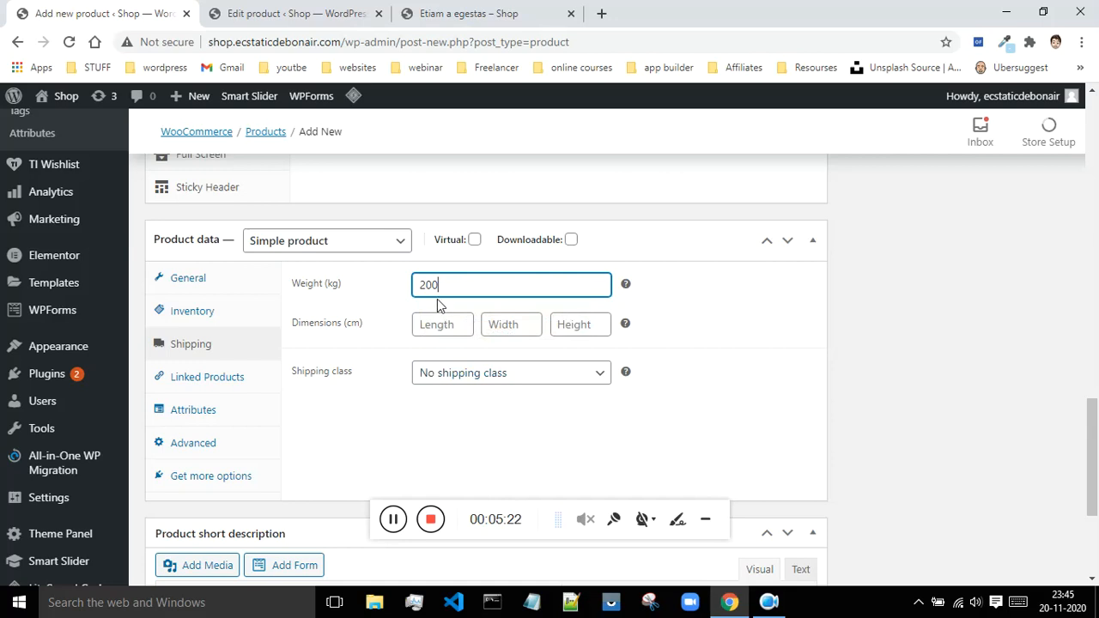
key(BackSpace)
key(BackSpace)
key(BackSpace)
Step: Set the shipping weight of MENS SHOES to 1 kg, entering the number without a unit
key(Caps_Lock)
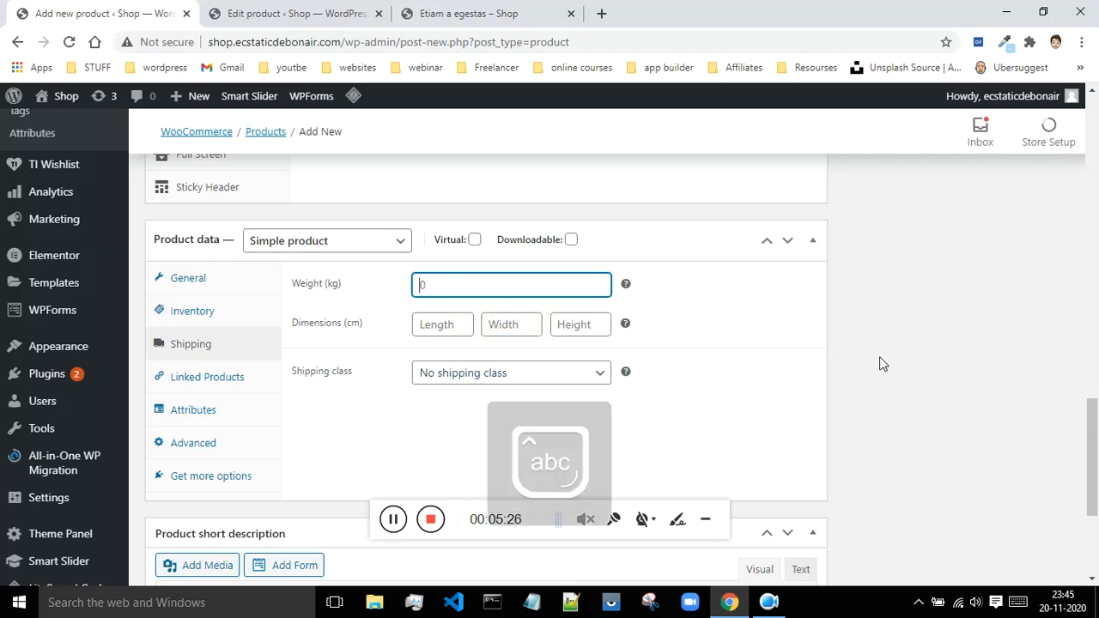
text(1kg)
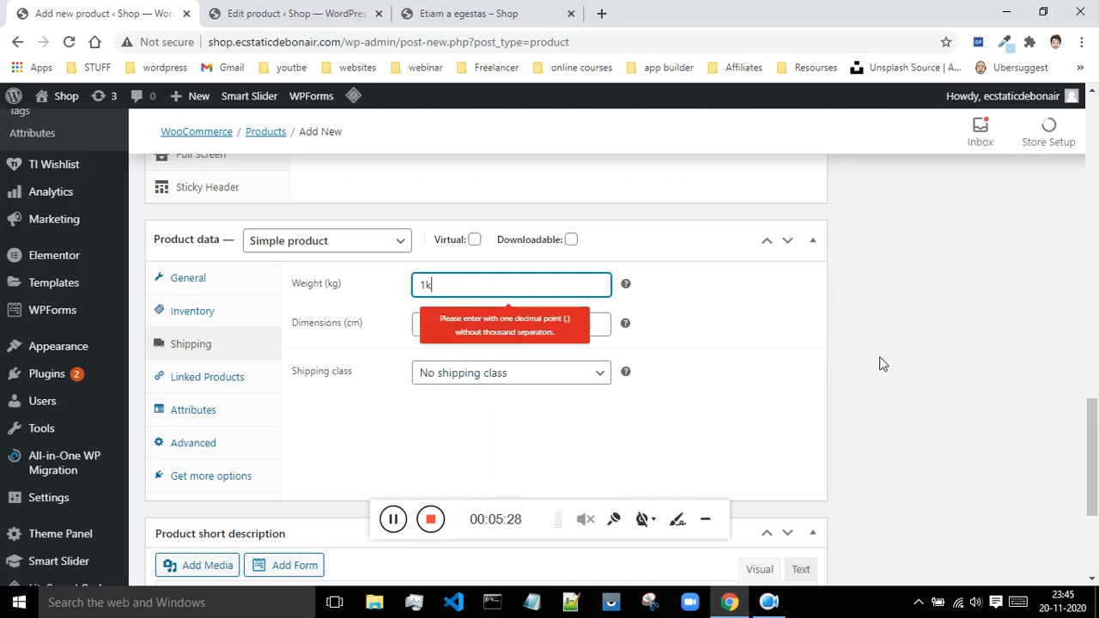
key(BackSpace)
key(BackSpace)
click(719, 311)
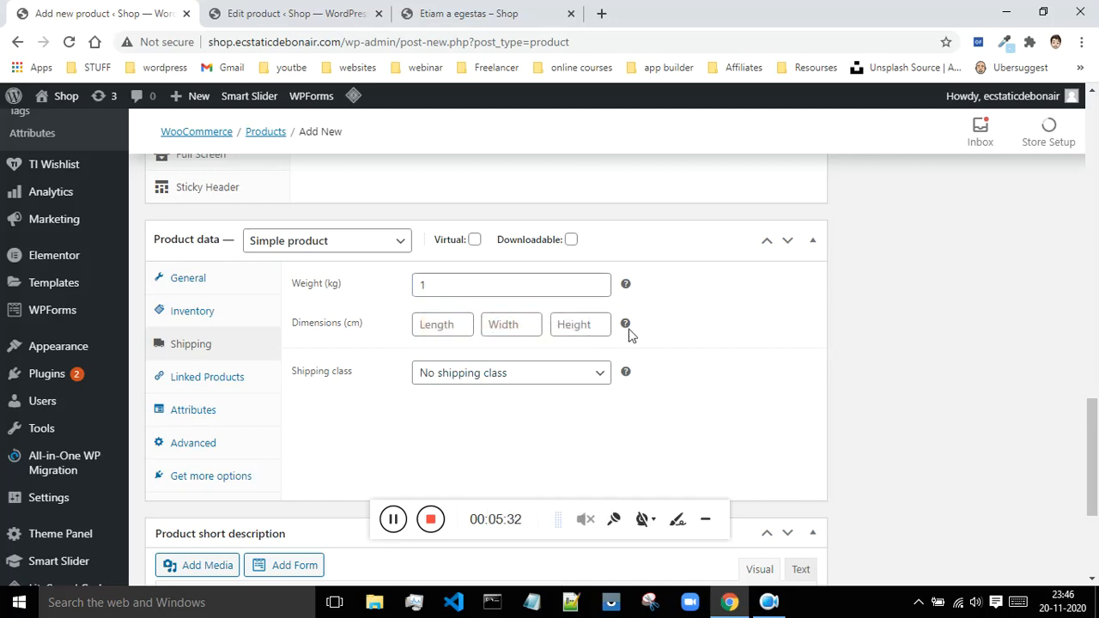
Step: Set the shipping dimensions of MENS SHOES to 30 × 20 × 10 cm and its shipping class to GST
click(425, 328)
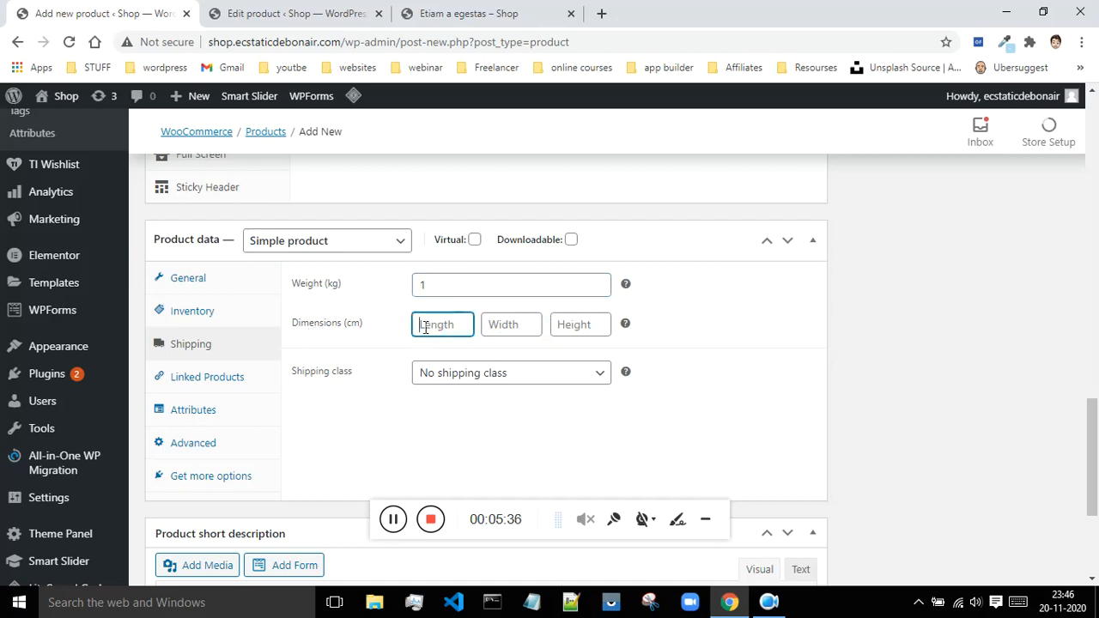
text(30)
click(511, 332)
text(20)
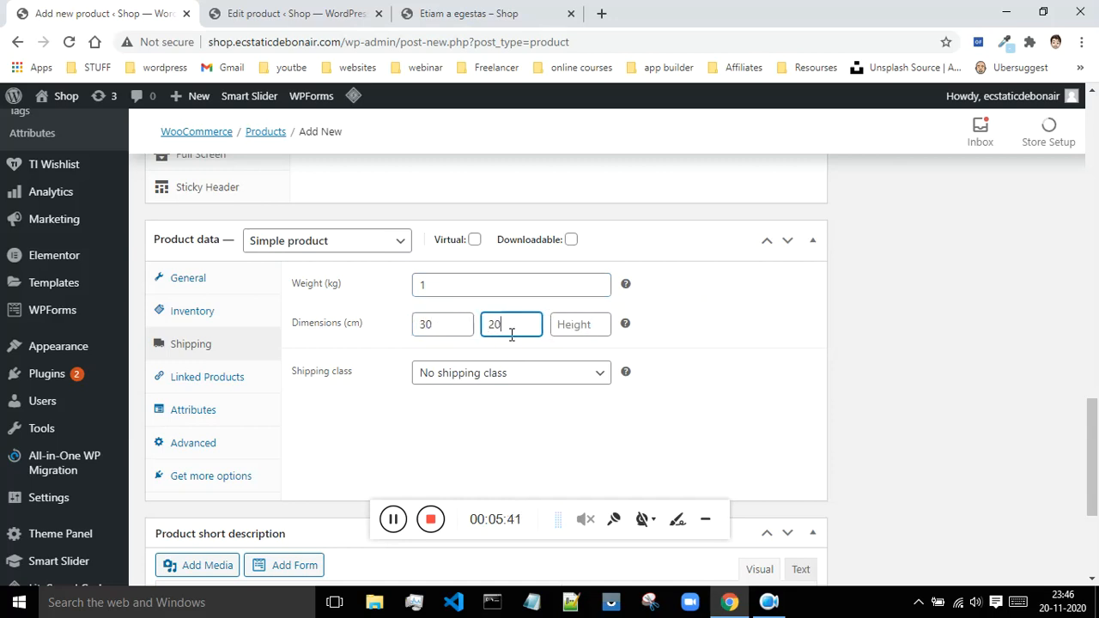
click(593, 331)
text(10)
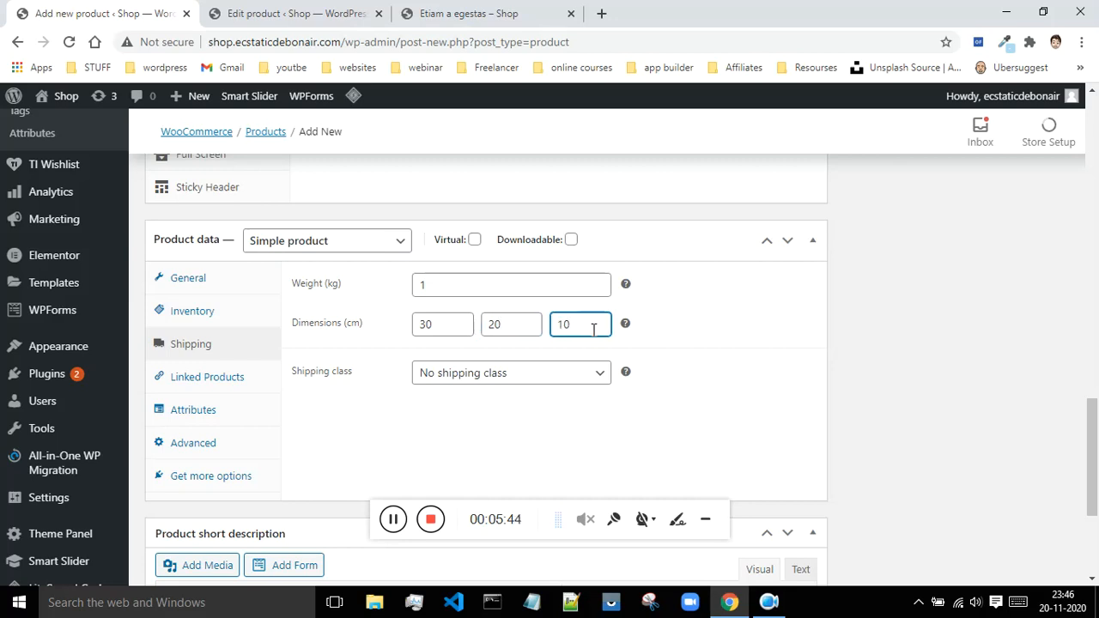
click(474, 375)
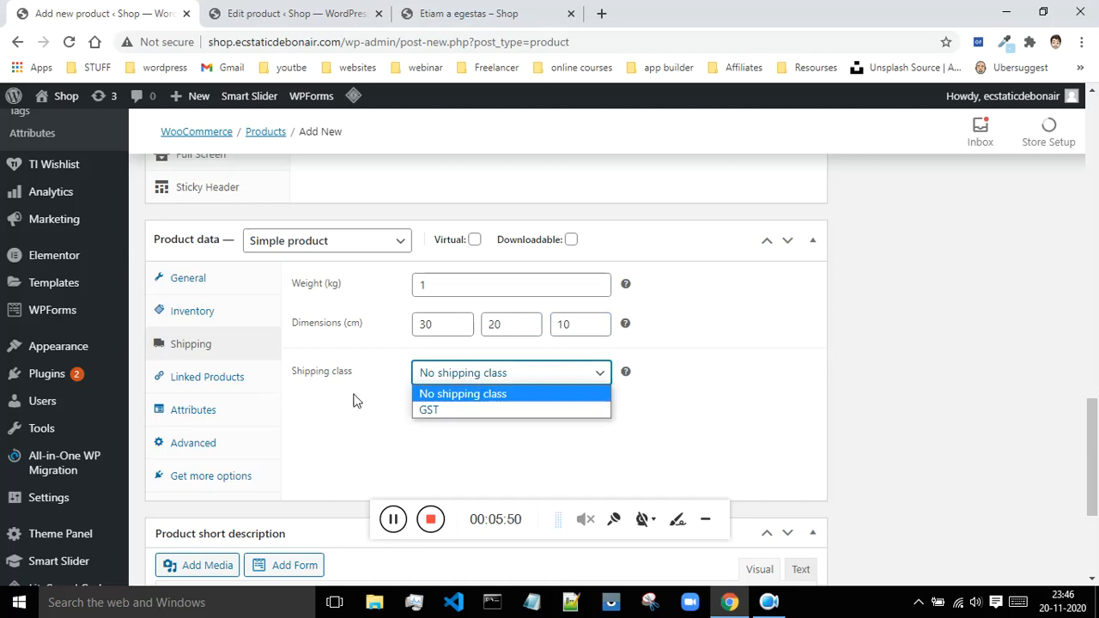
click(425, 410)
Step: Review the linked products, attributes, advanced settings and recommended extensions in the product data of MENS SHOES
click(214, 378)
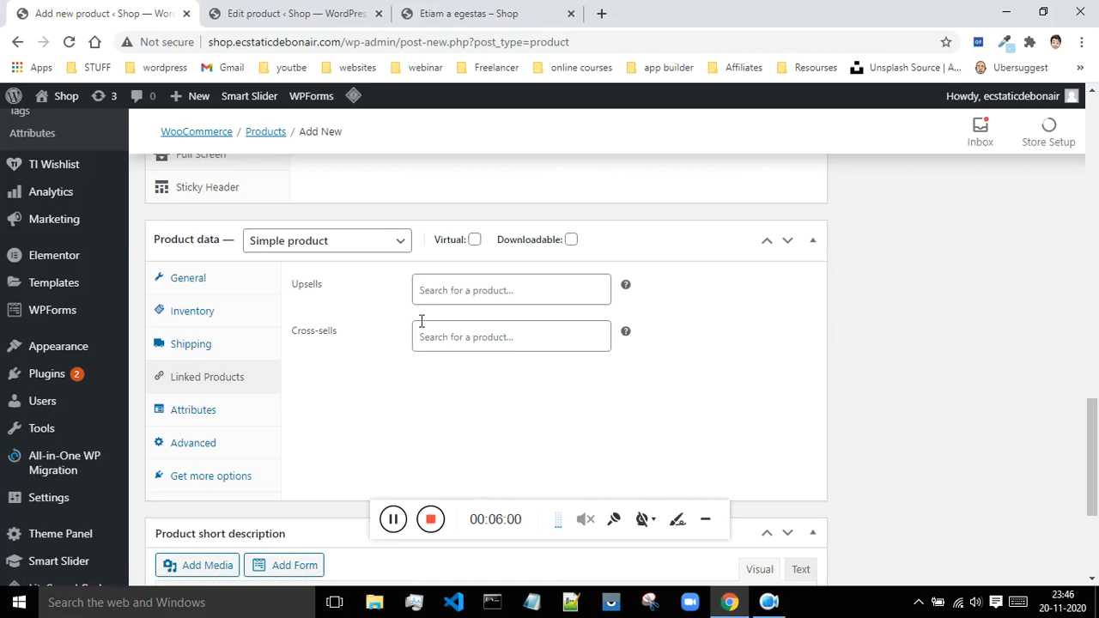
click(237, 412)
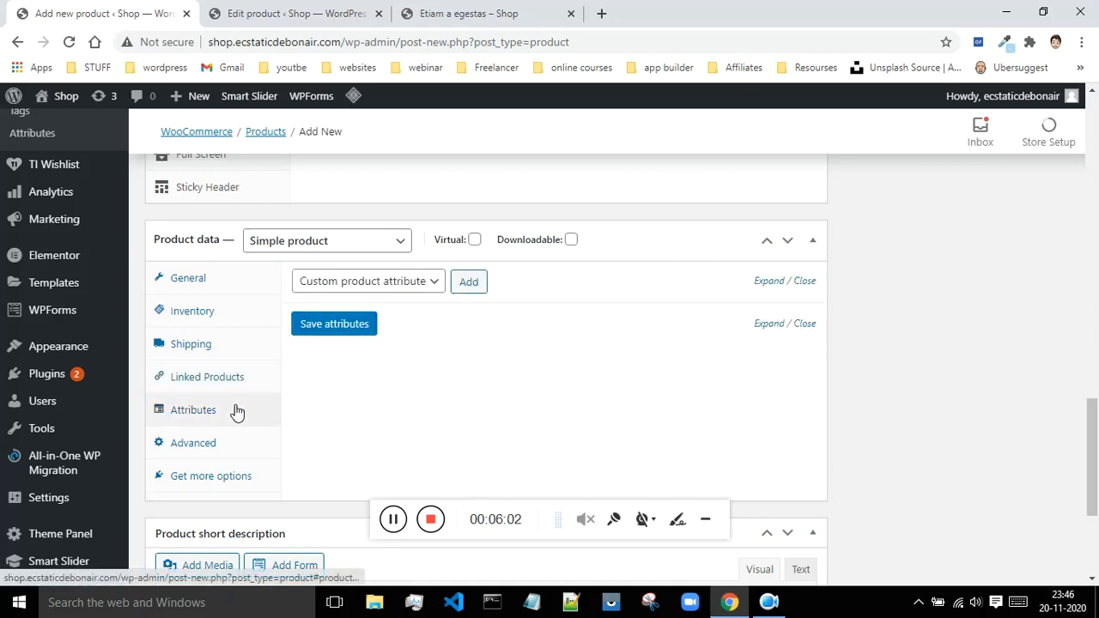
click(429, 283)
click(542, 335)
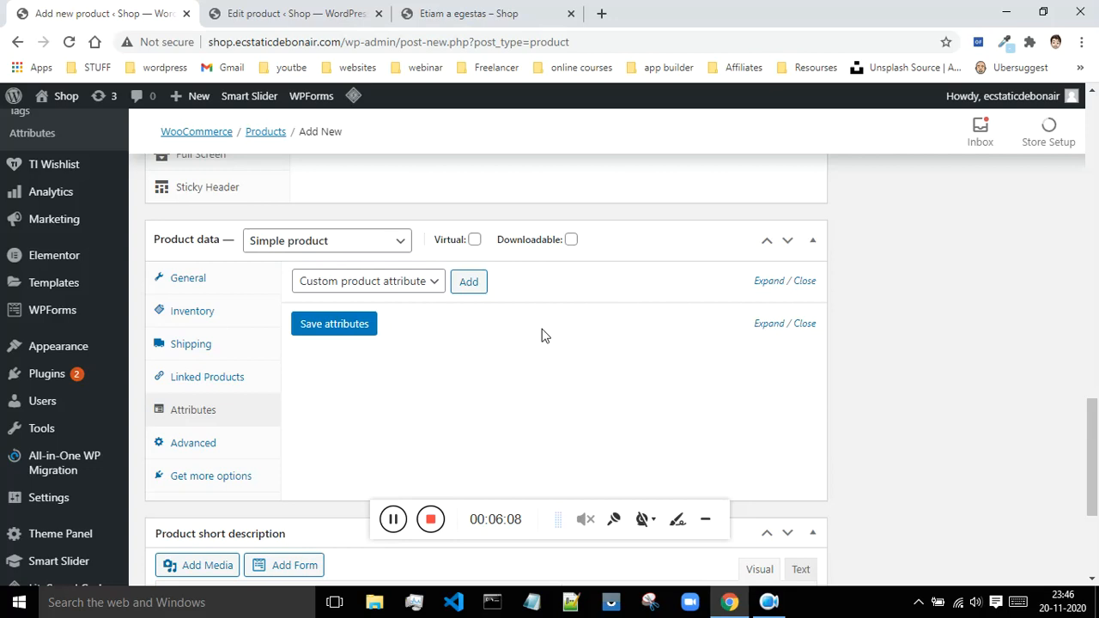
click(236, 446)
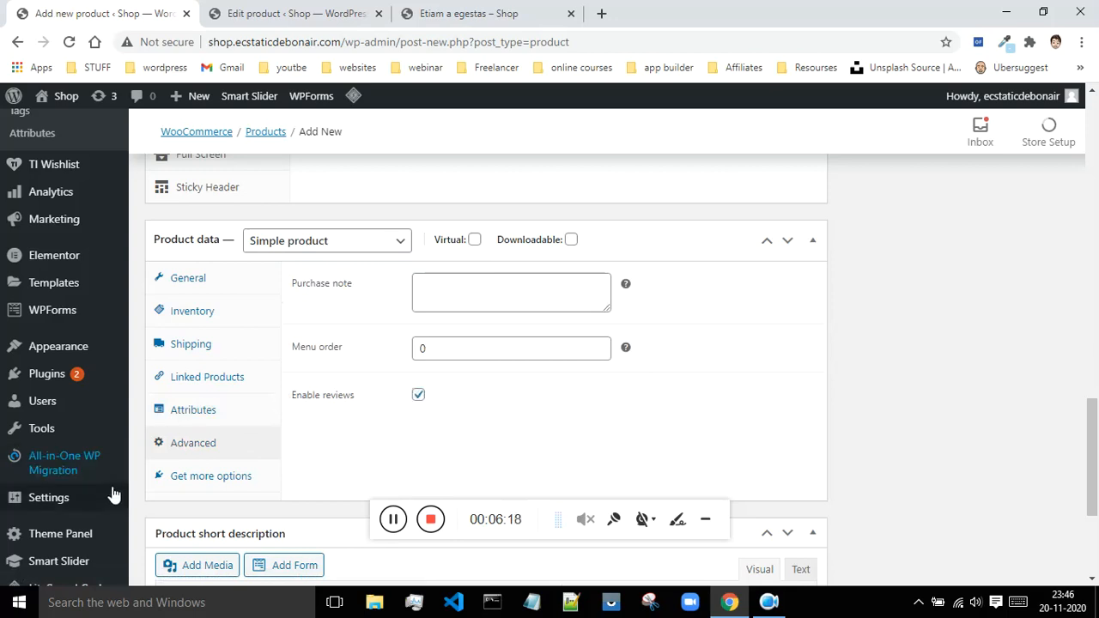
click(191, 479)
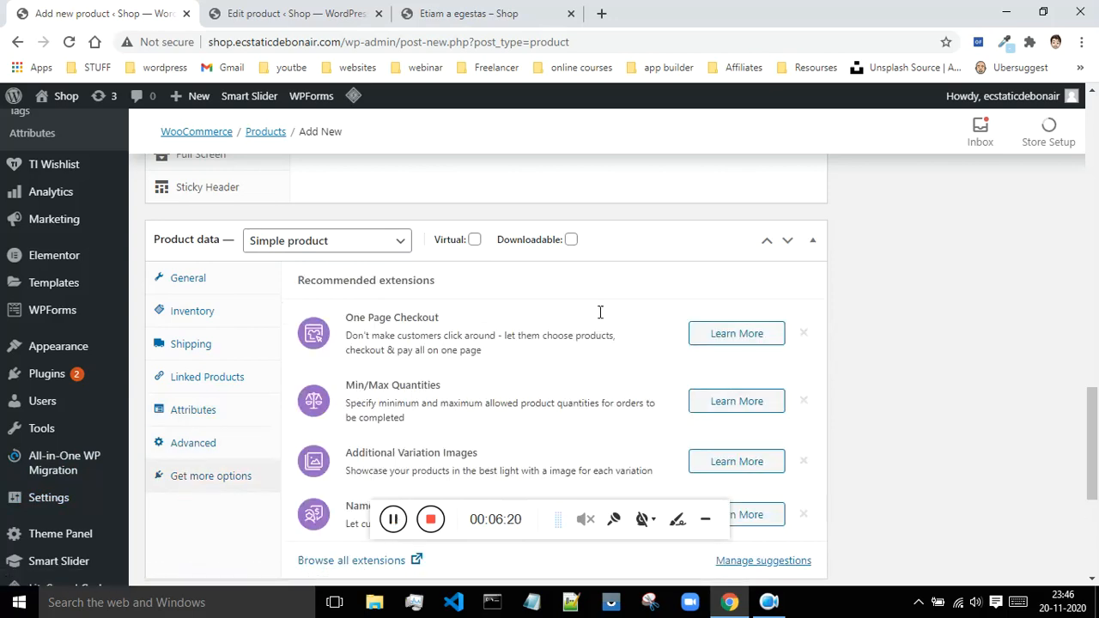
scroll(592, 309, down, 3)
scroll(590, 305, up, 2)
scroll(567, 312, up, 2)
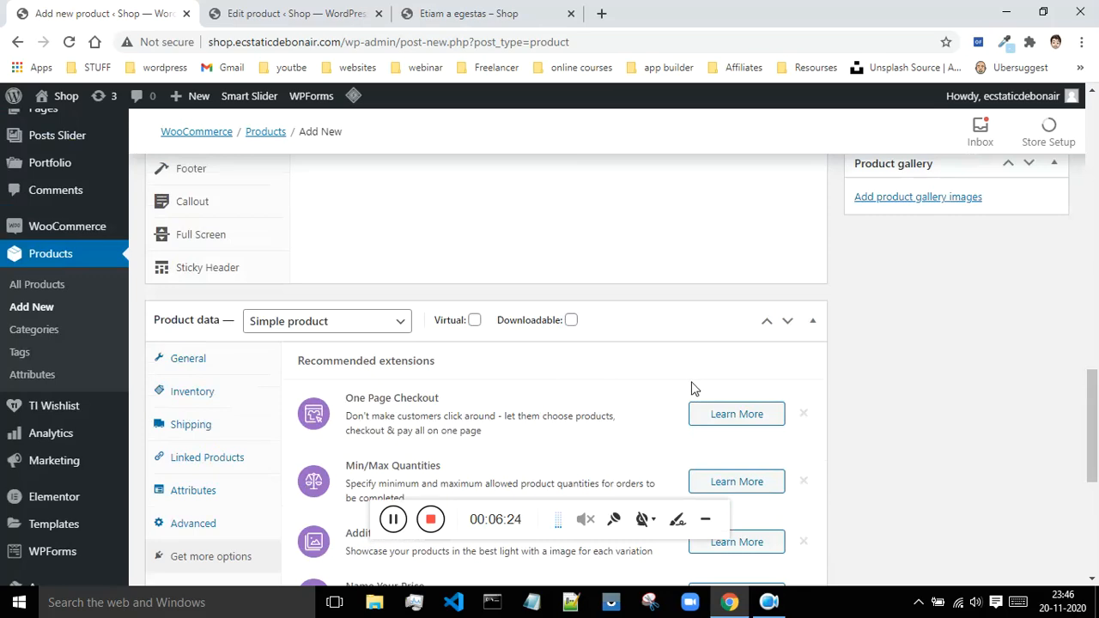
scroll(692, 387, up, 2)
scroll(712, 385, up, 4)
scroll(715, 379, up, 3)
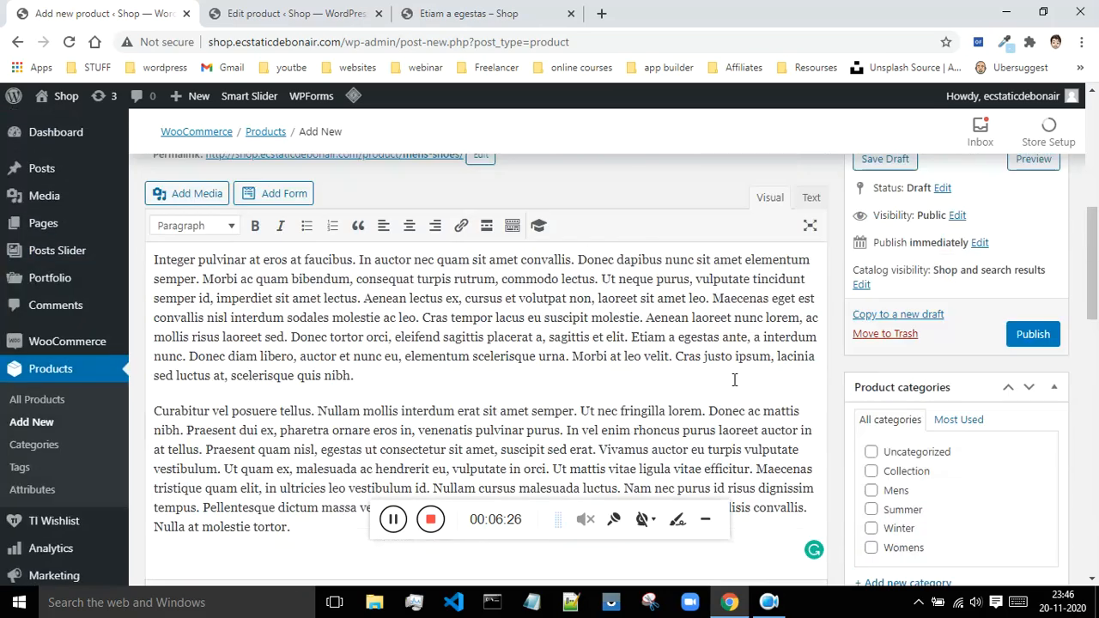
Step: Copy the short description from the Etiam a egestas product page into the short description of MENS SHOES
scroll(829, 357, down, 5)
scroll(829, 356, down, 10)
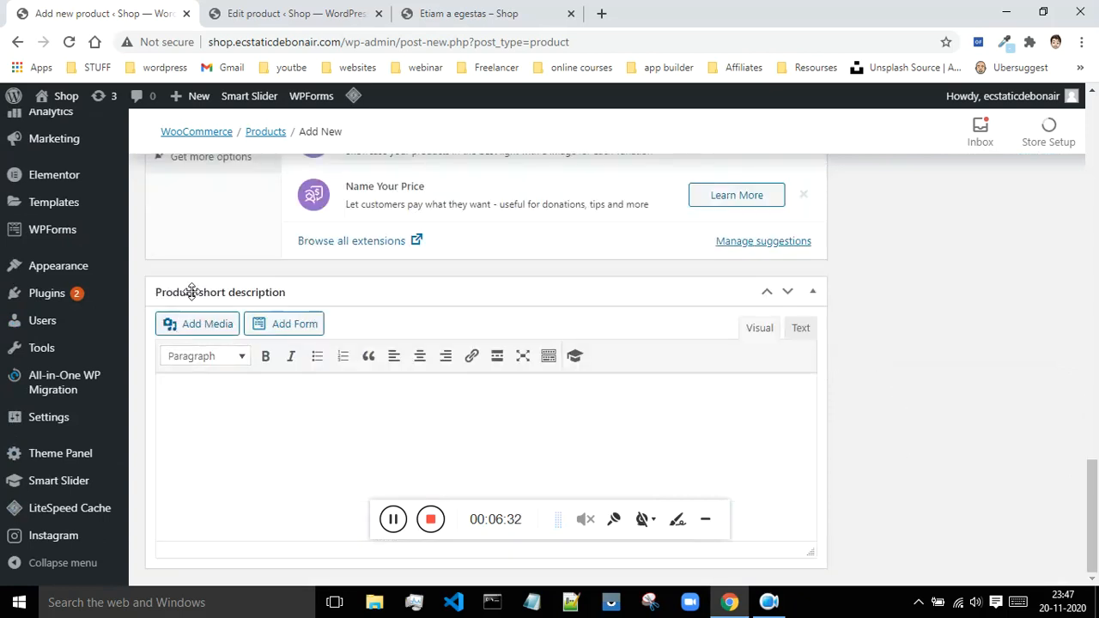
click(484, 10)
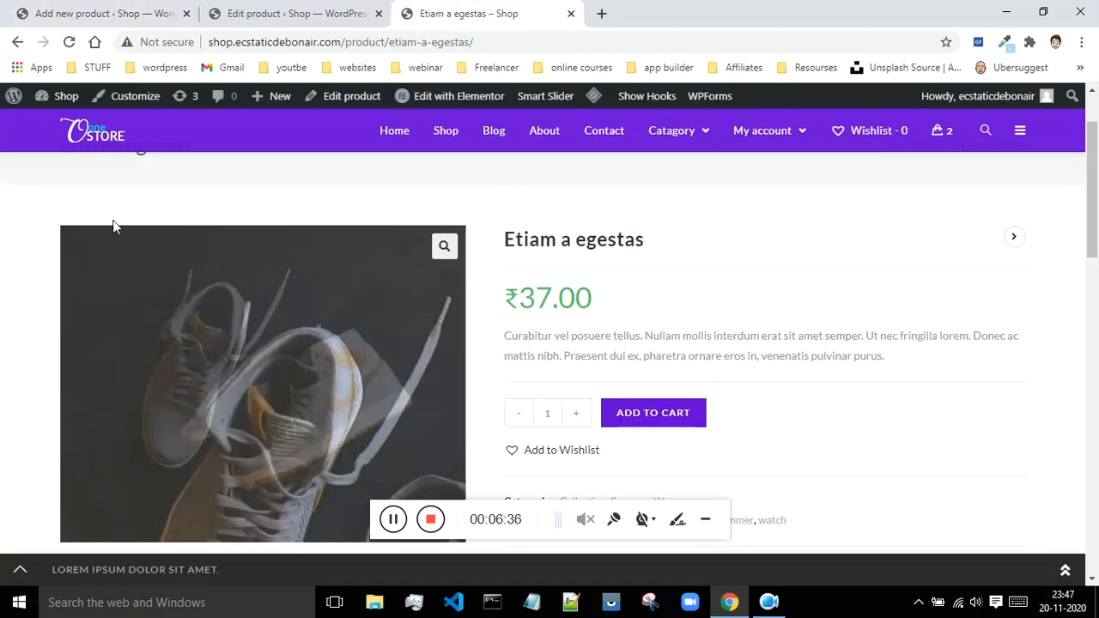
drag(505, 335, 893, 350)
key(ctrl+c)
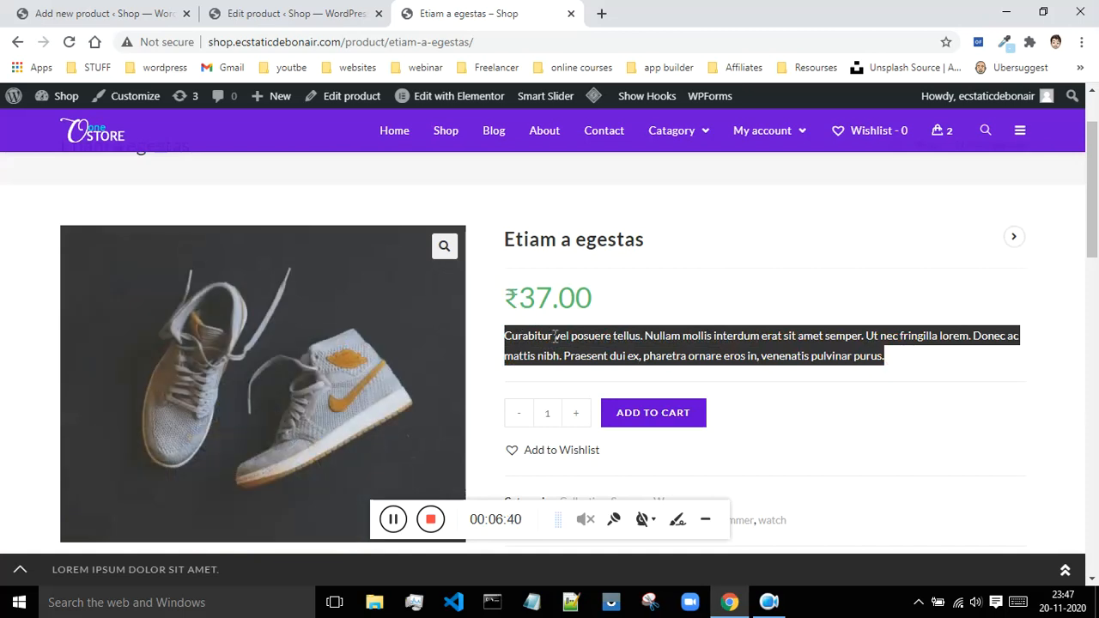
click(94, 13)
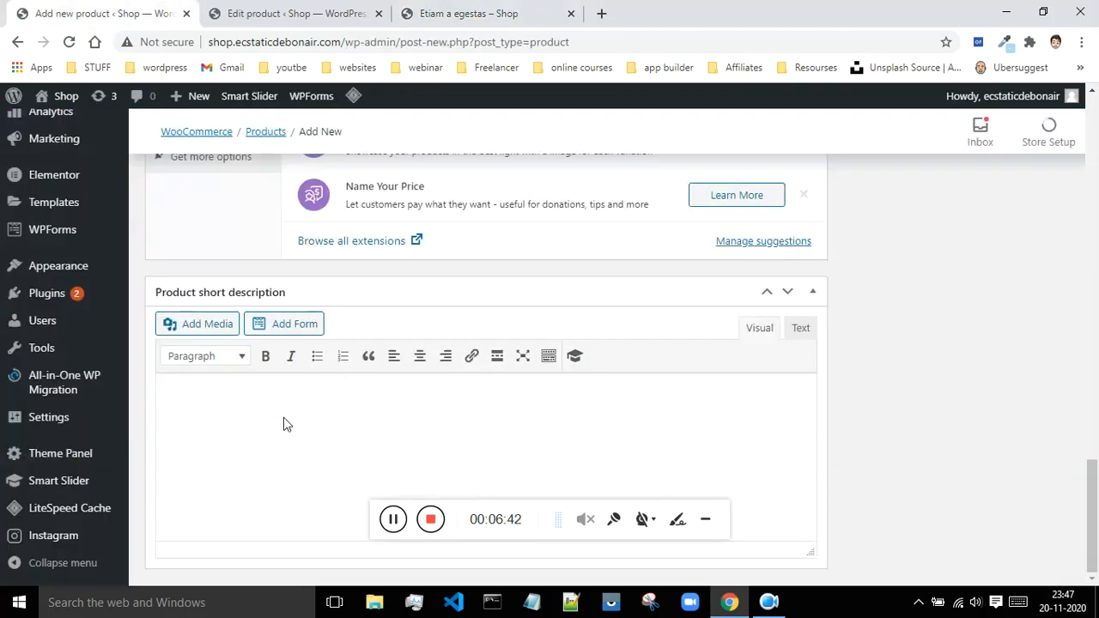
click(252, 391)
key(ctrl+v)
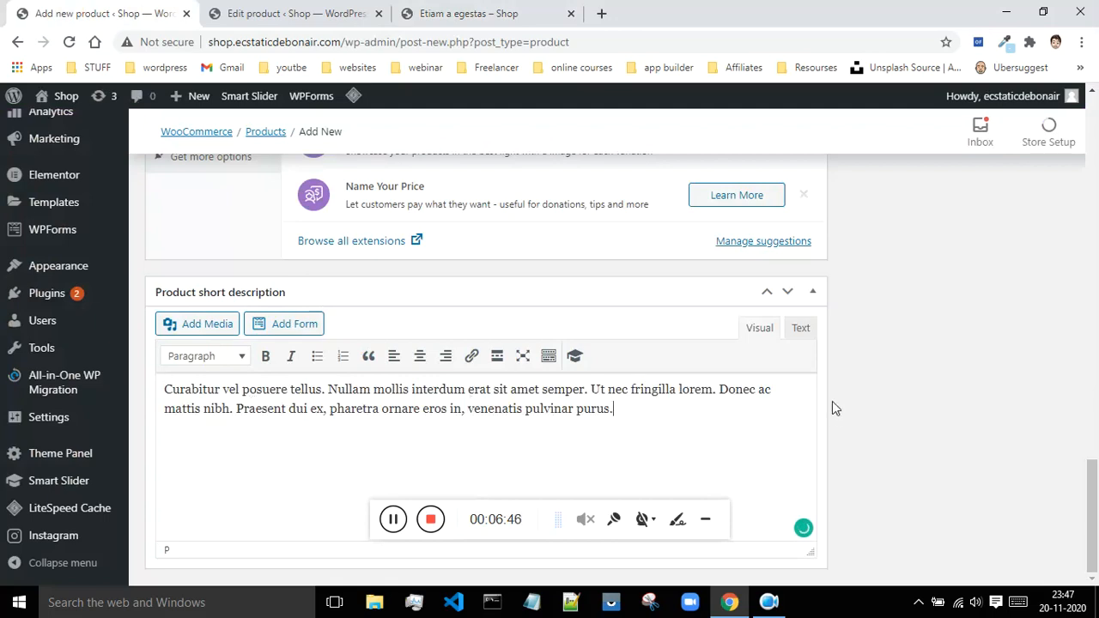
Step: Assign MENS SHOES to the Mens product category
scroll(834, 397, up, 15)
scroll(773, 374, up, 1)
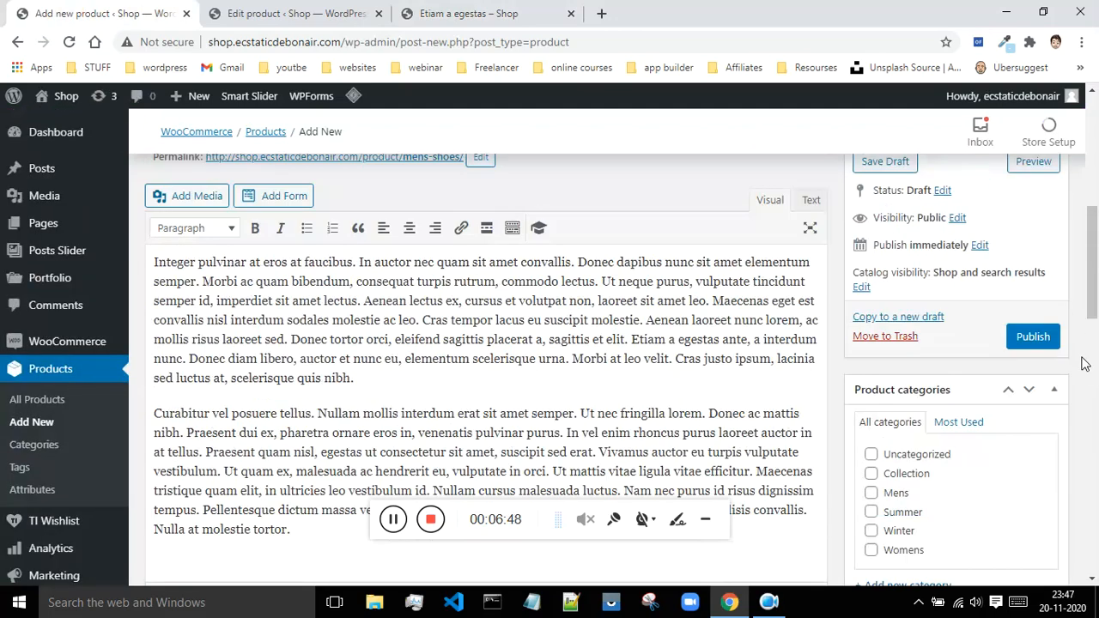
scroll(1072, 343, up, 1)
scroll(1063, 307, down, 1)
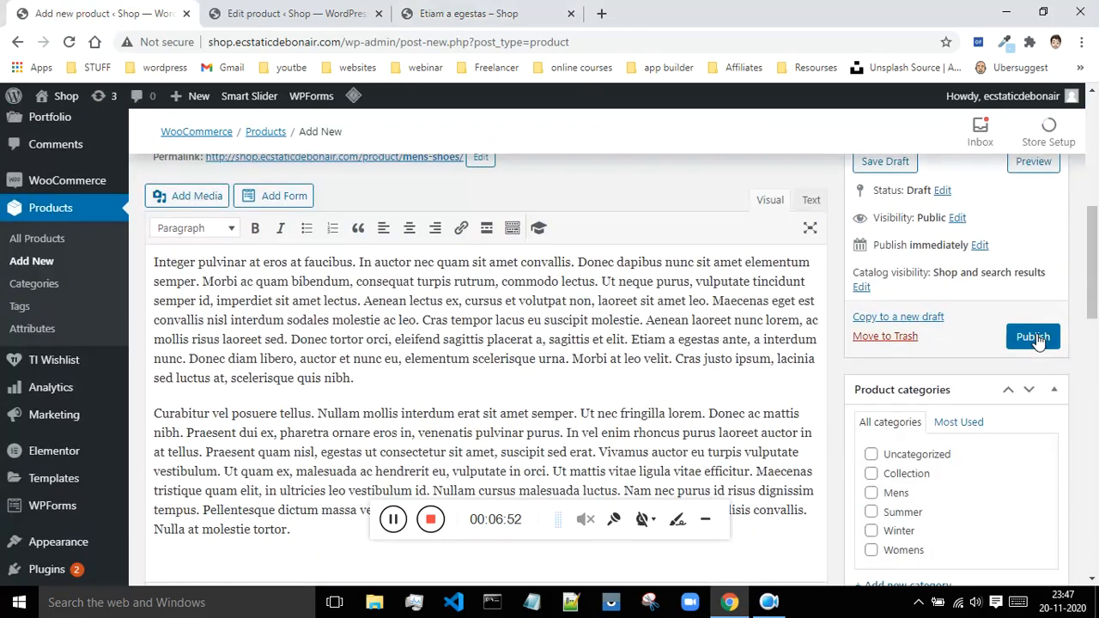
scroll(1039, 338, down, 2)
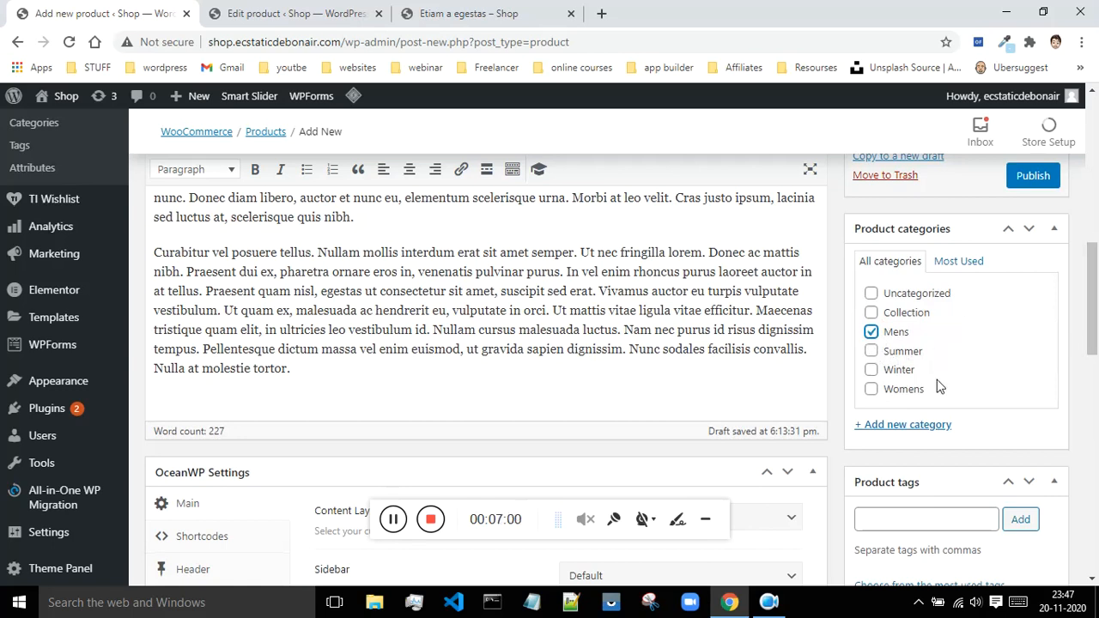
Step: Add a new product category named shoes with Mens as its parent category
click(904, 427)
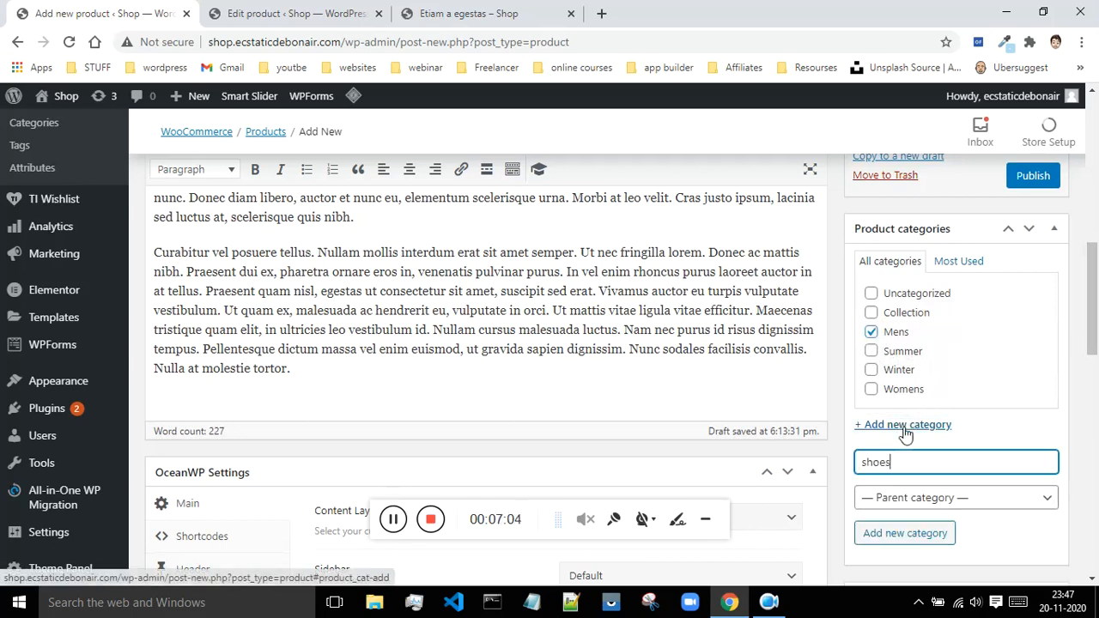
scroll(971, 434, down, 1)
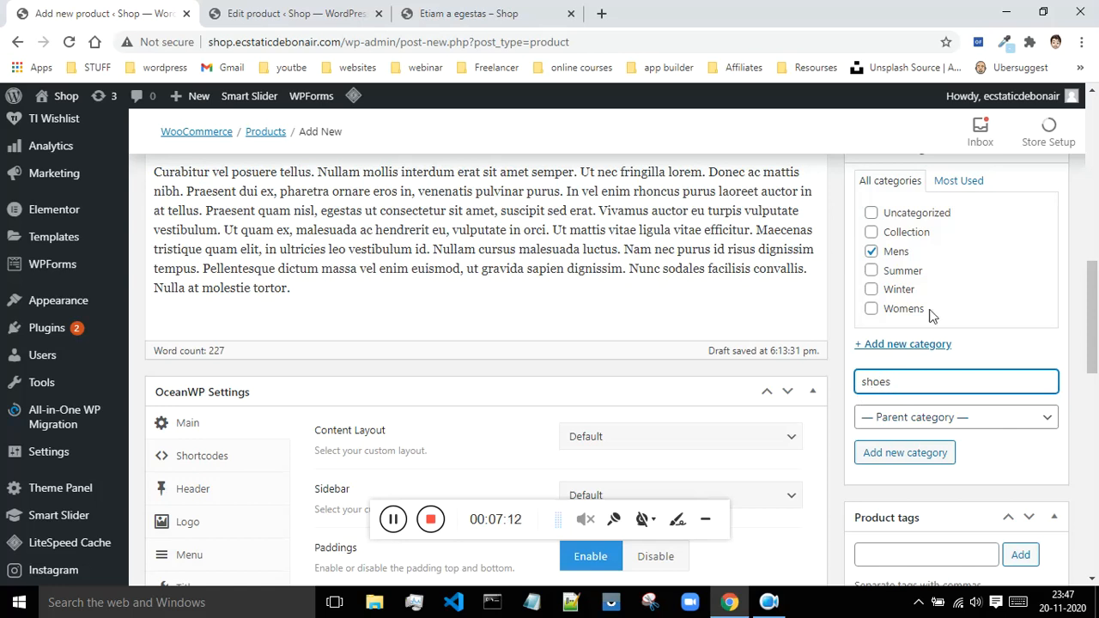
click(981, 421)
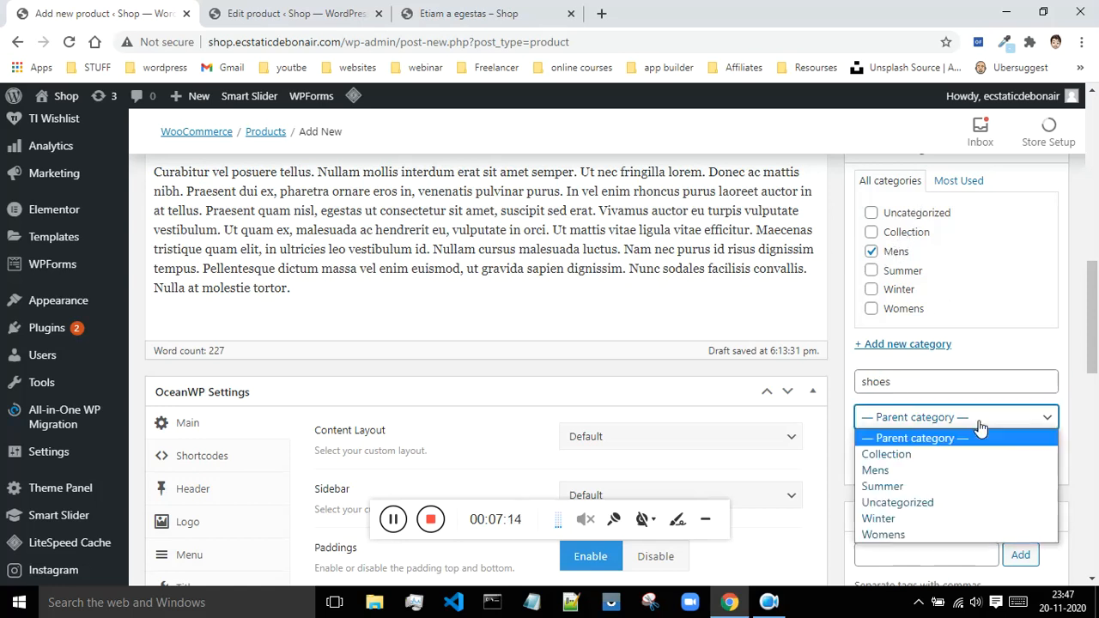
click(943, 471)
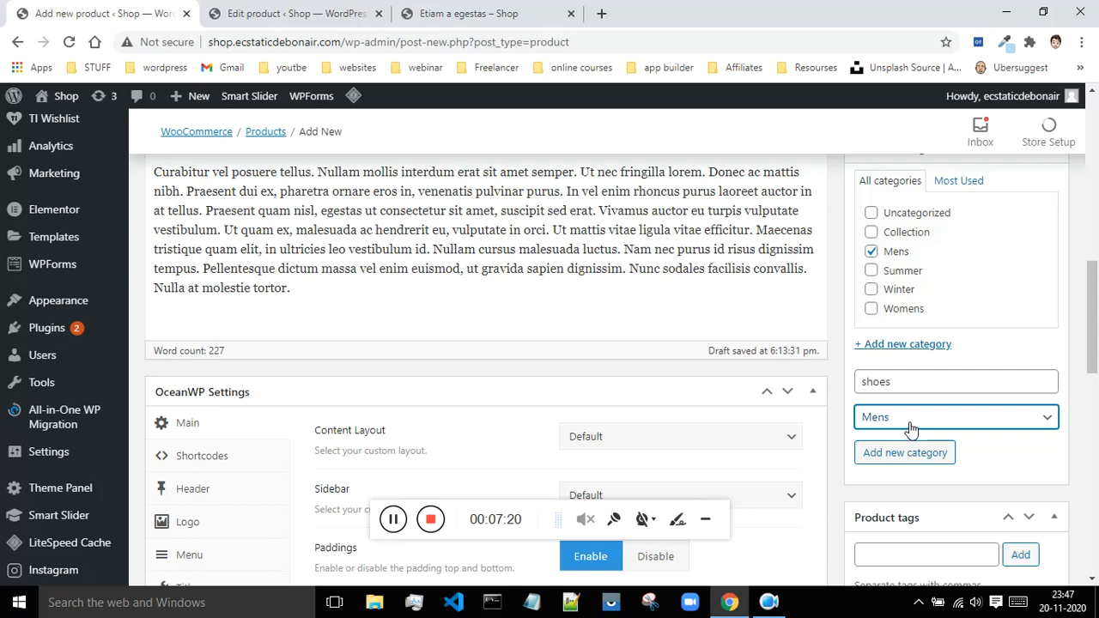
click(906, 454)
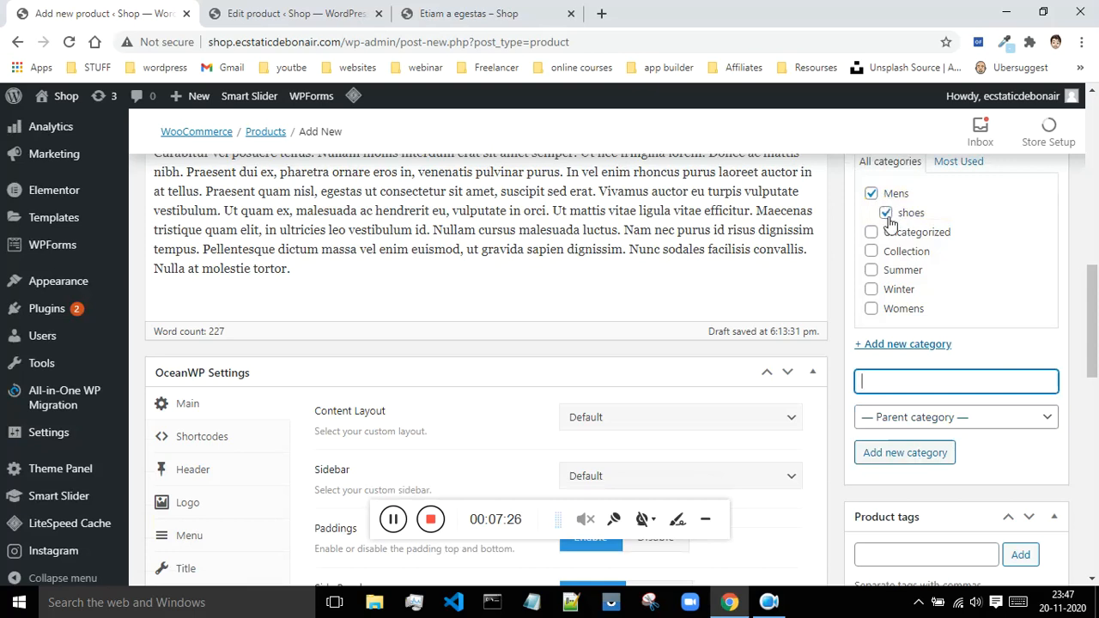
scroll(977, 368, up, 1)
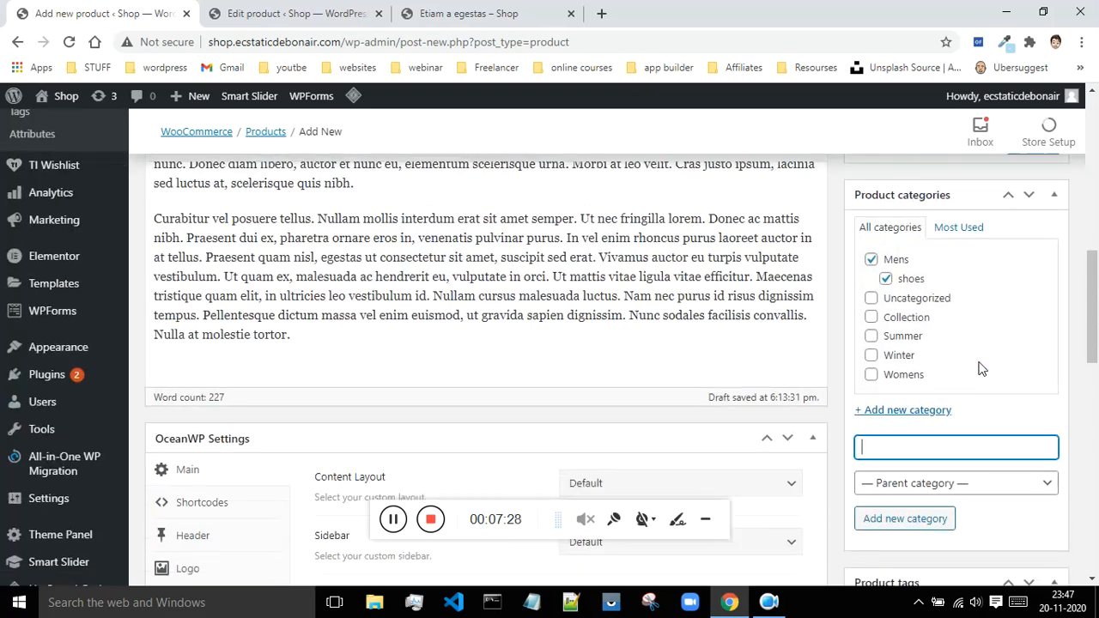
Step: Add the product tags shoes and mens shoes to MENS SHOES
scroll(979, 361, down, 3)
scroll(981, 361, down, 1)
click(873, 316)
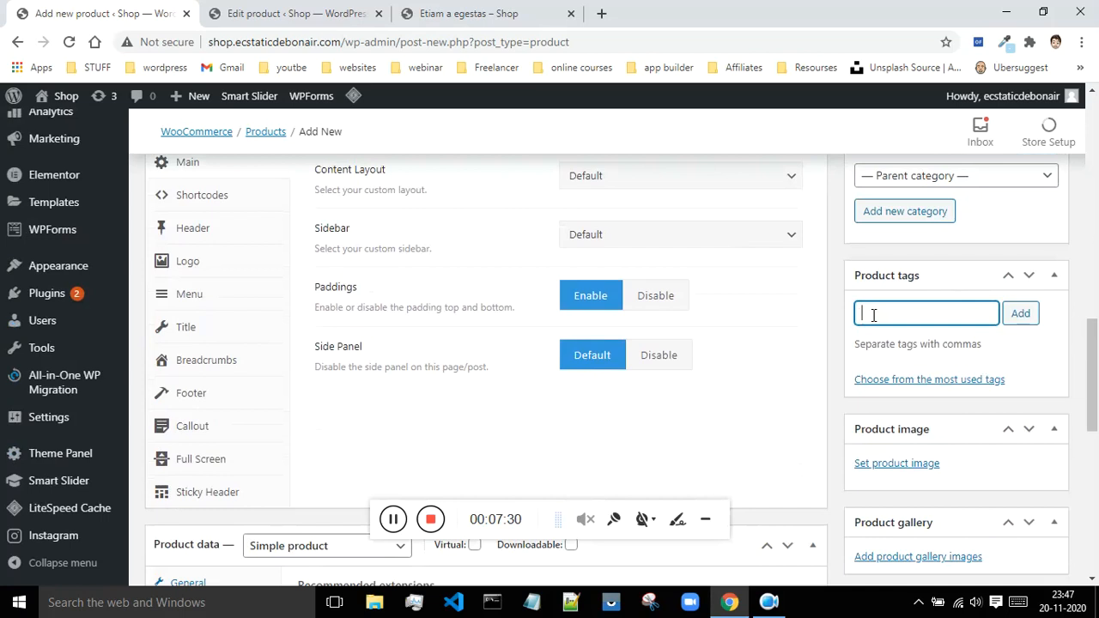
text(shoes)
click(1022, 316)
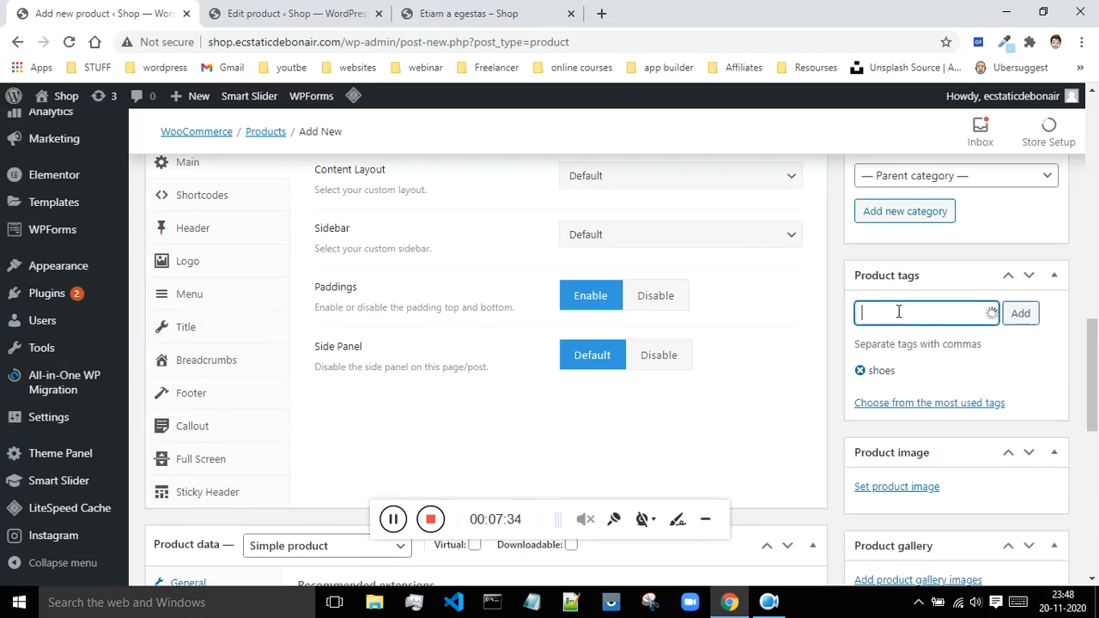
text(mens shoes)
click(1020, 316)
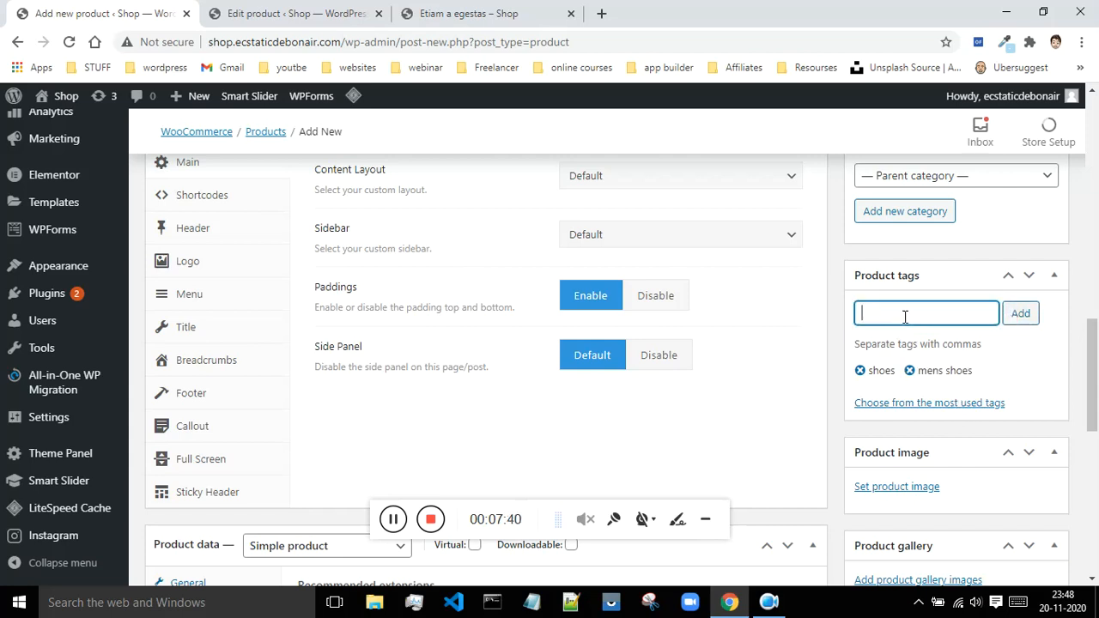
Step: Set the product image of MENS SHOES to the media library photo of grey slip-on shoes beside a black T-shirt
scroll(1009, 371, down, 1)
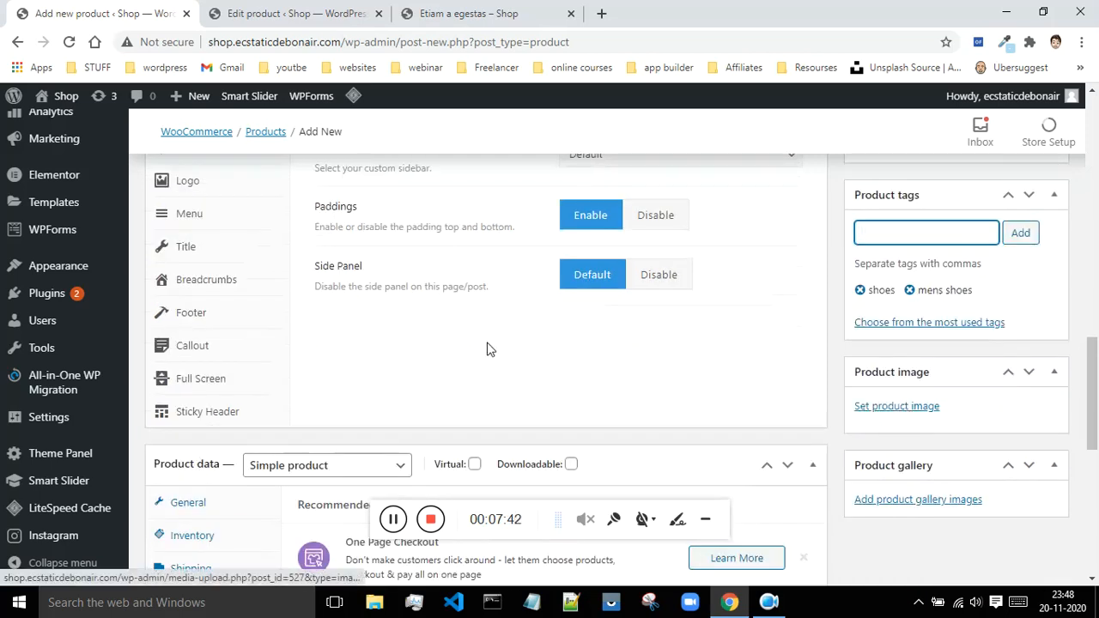
scroll(487, 349, up, 2)
scroll(1009, 505, down, 4)
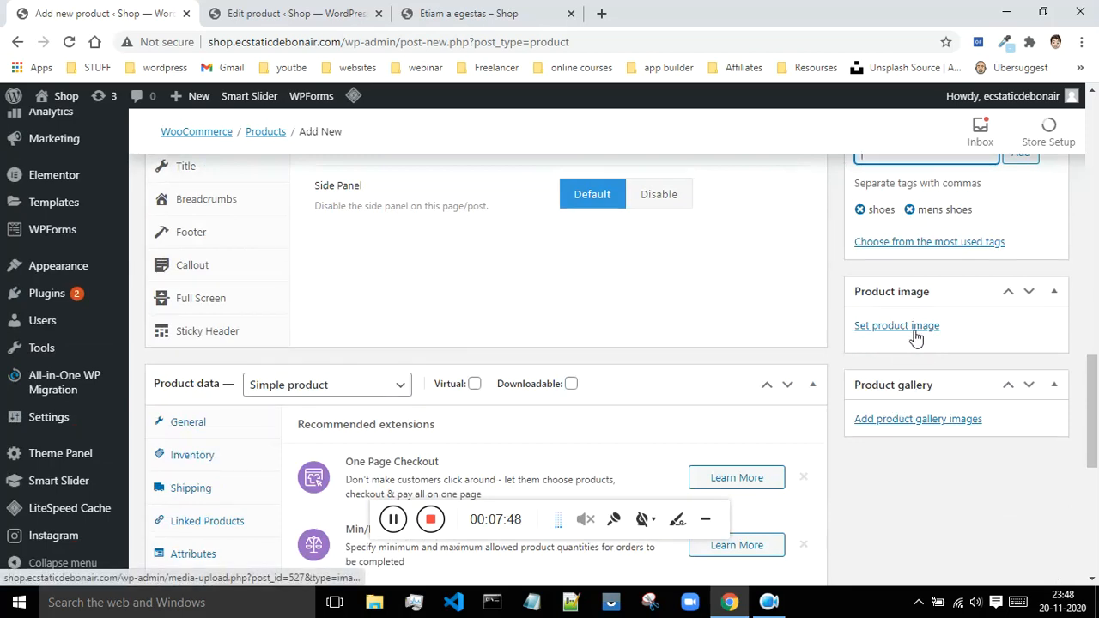
click(473, 13)
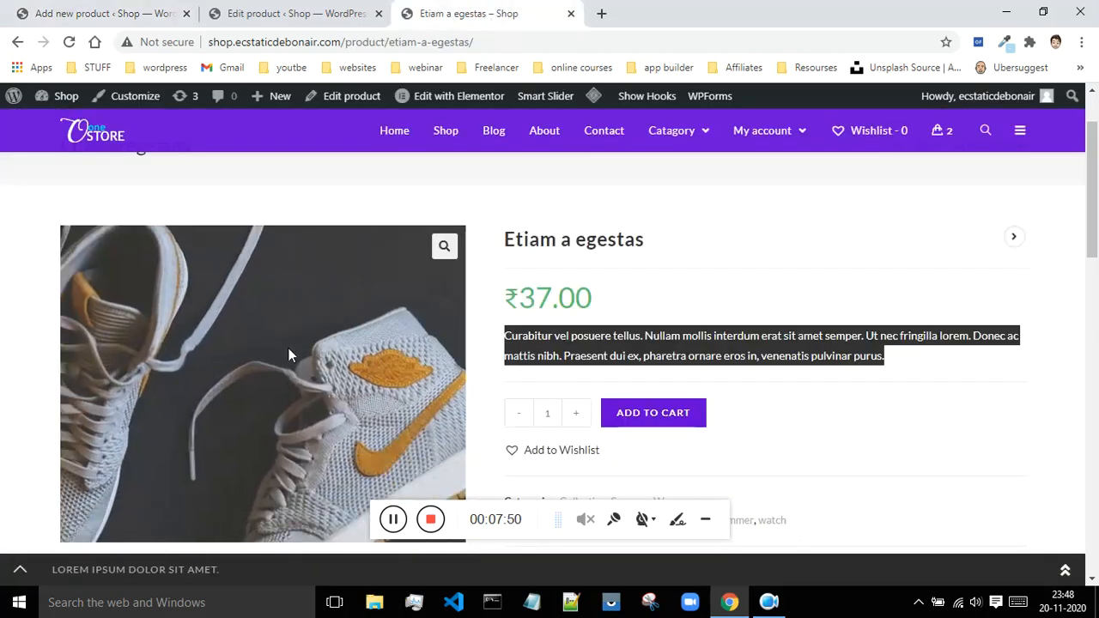
click(85, 13)
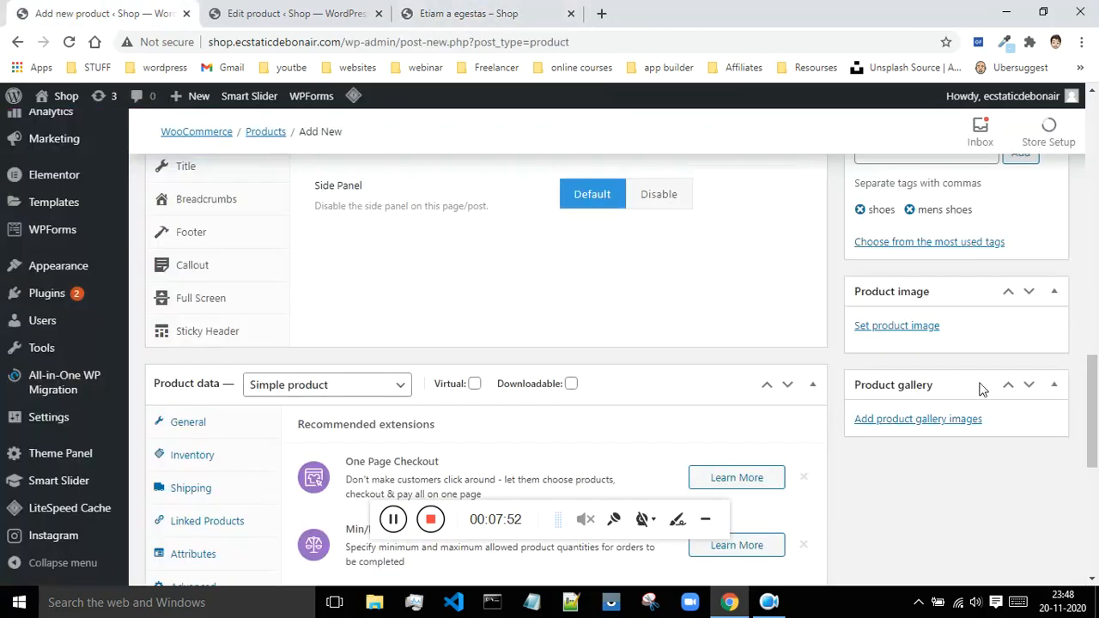
click(907, 326)
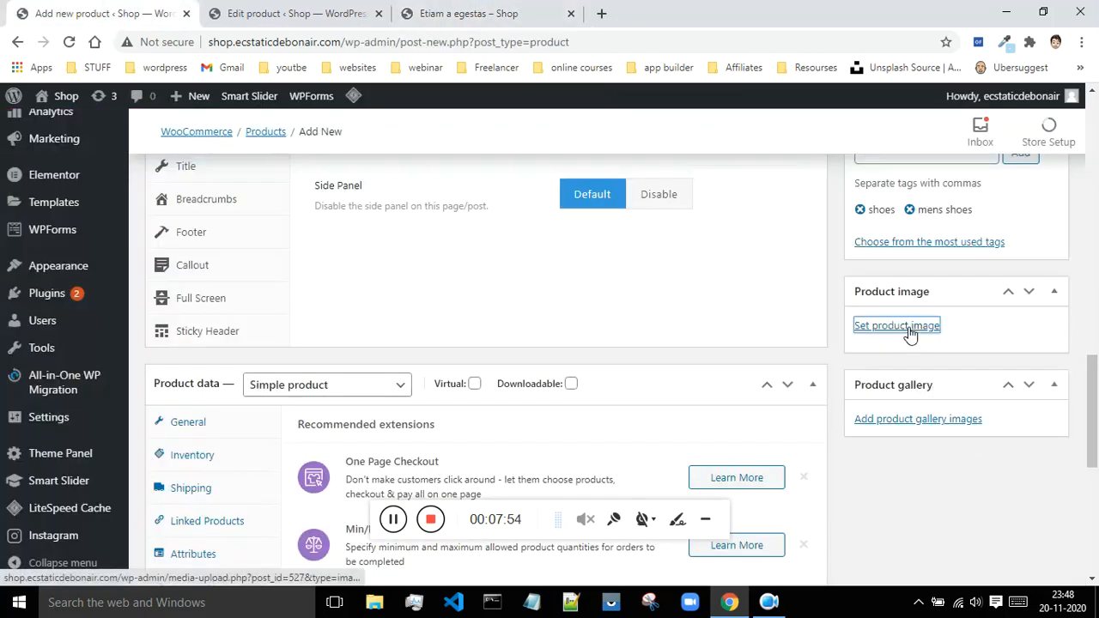
click(144, 164)
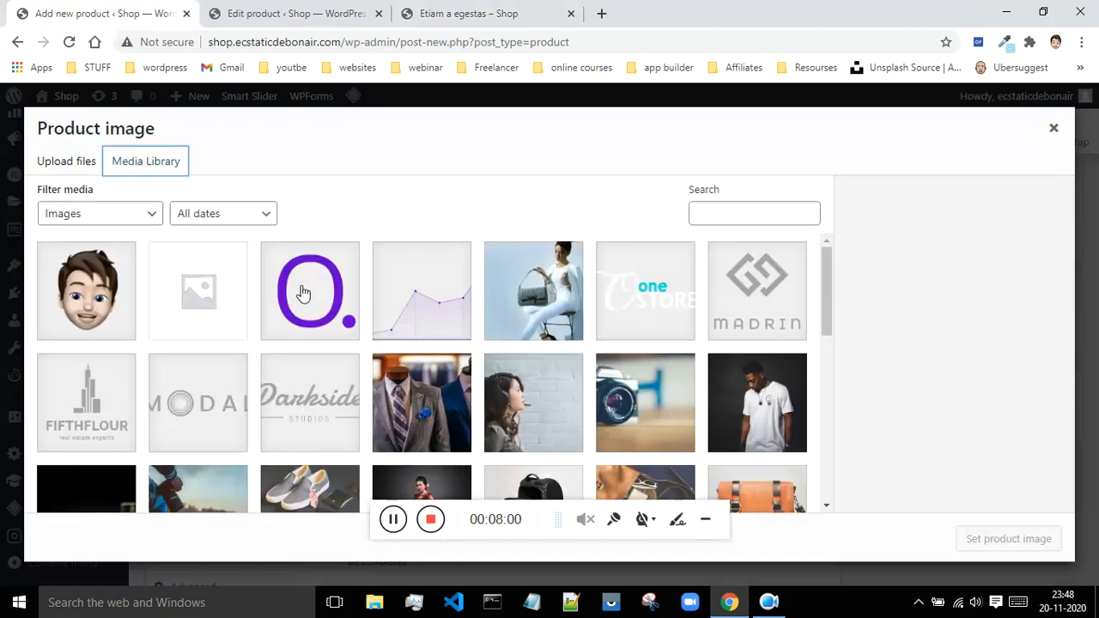
scroll(721, 352, down, 3)
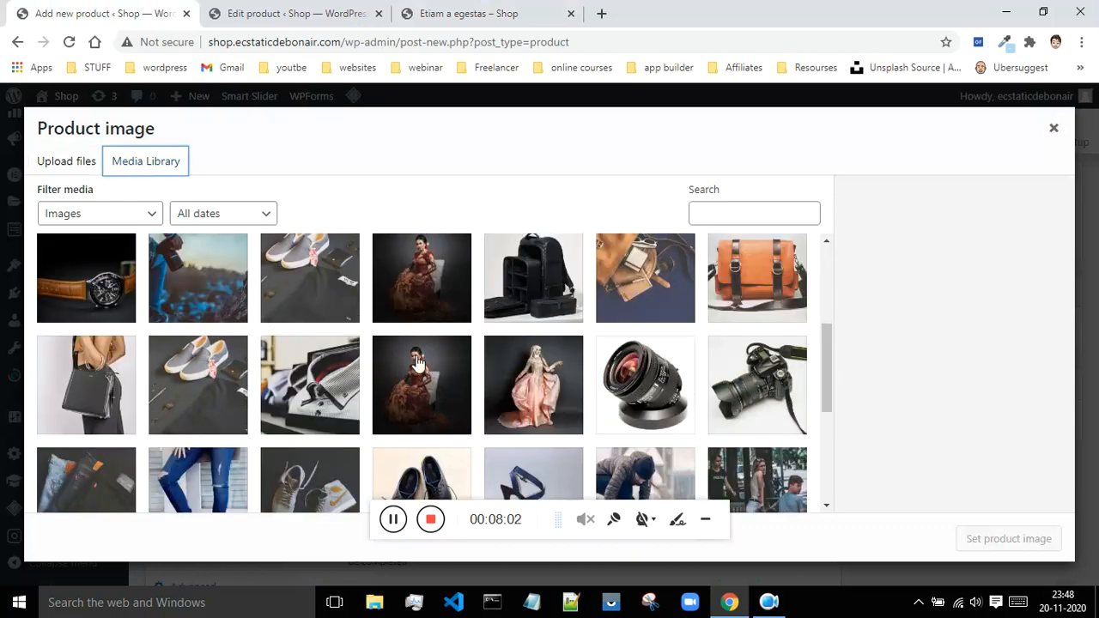
click(190, 378)
click(976, 539)
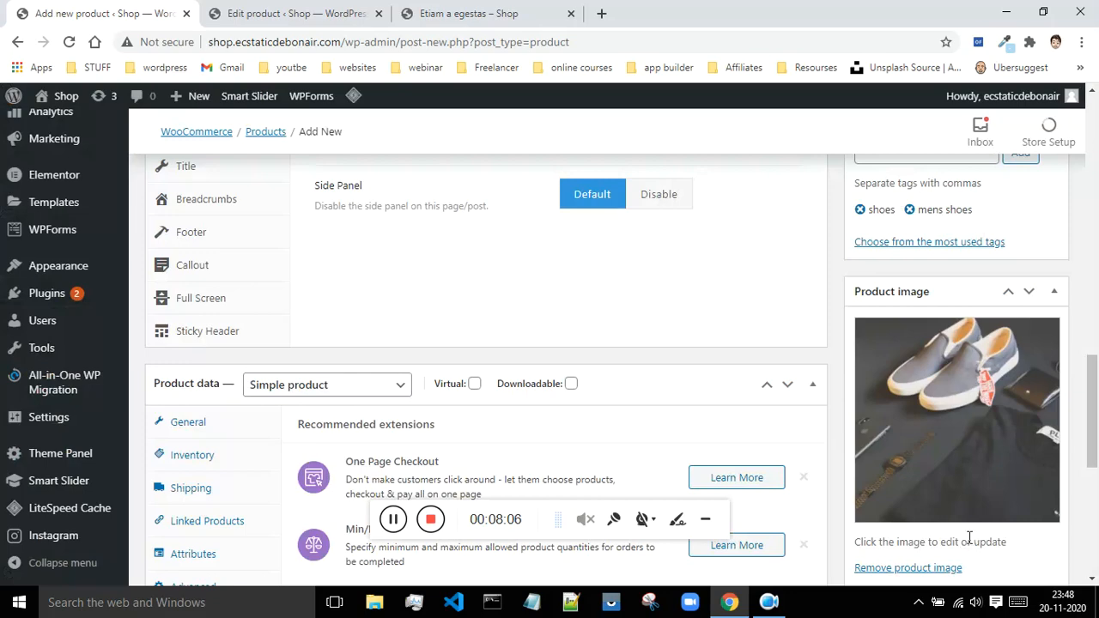
Step: Publish the MENS SHOES product and open its preview in a new browser tab
scroll(969, 532, up, 10)
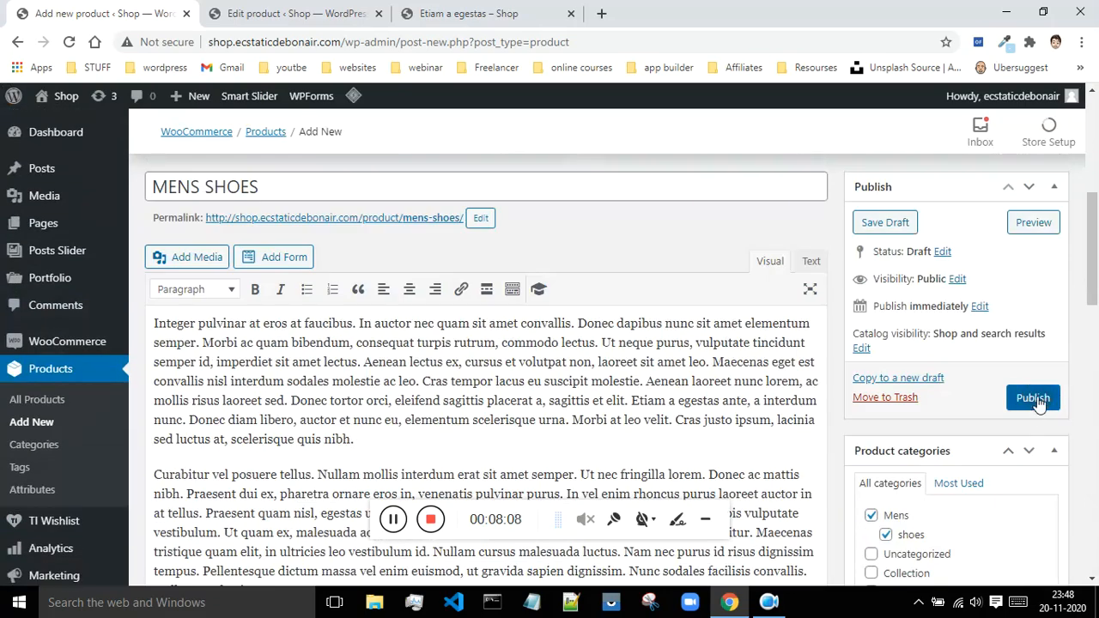
click(1033, 399)
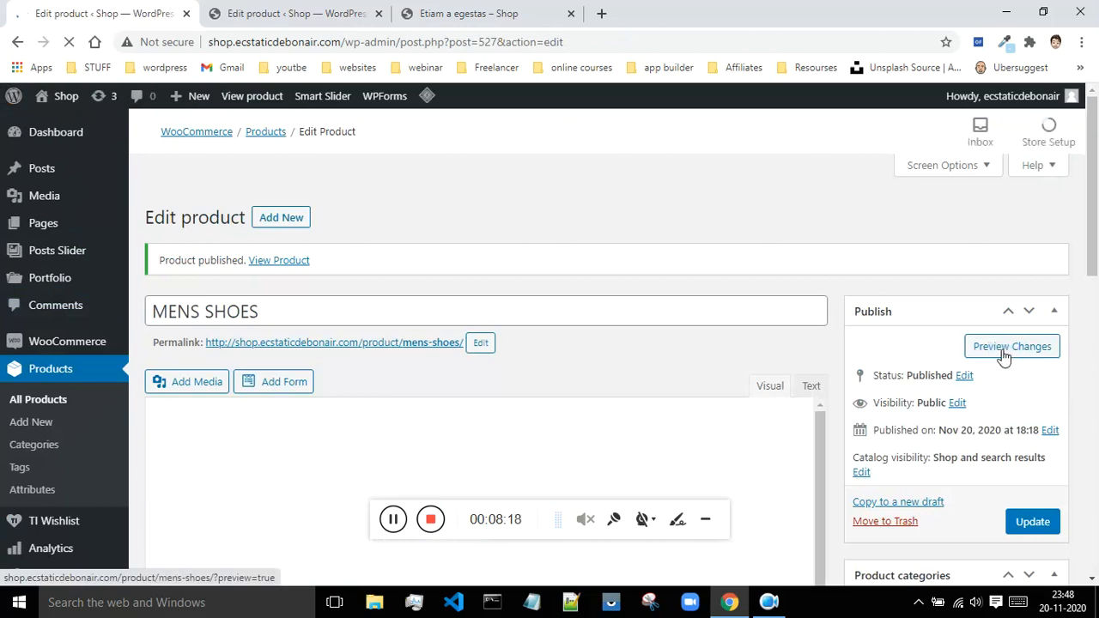
right_click(1005, 355)
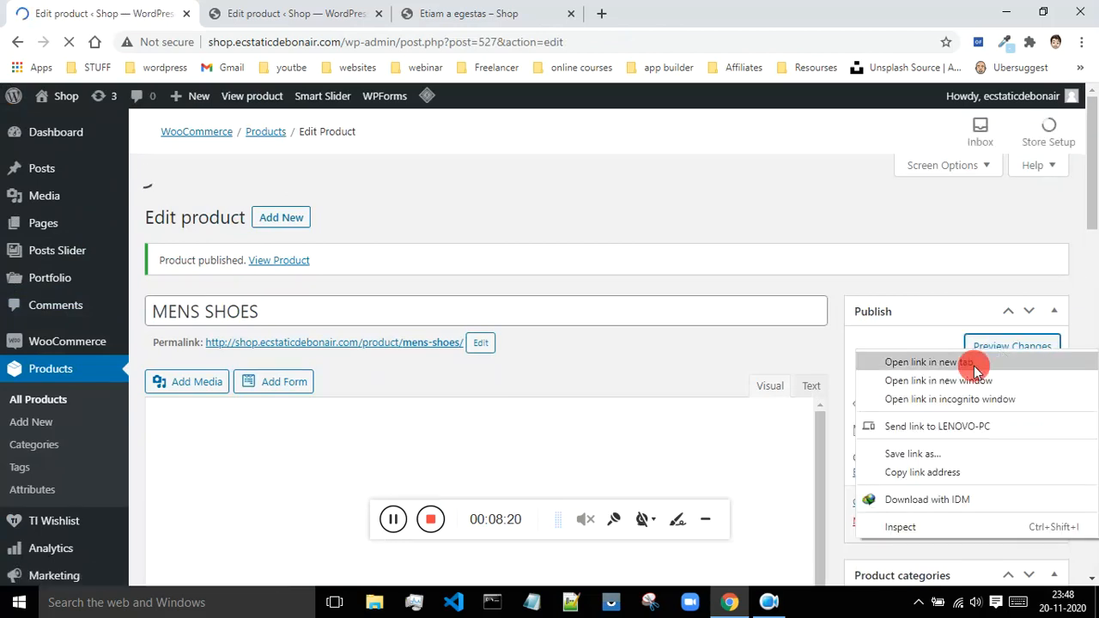
click(906, 359)
click(257, 13)
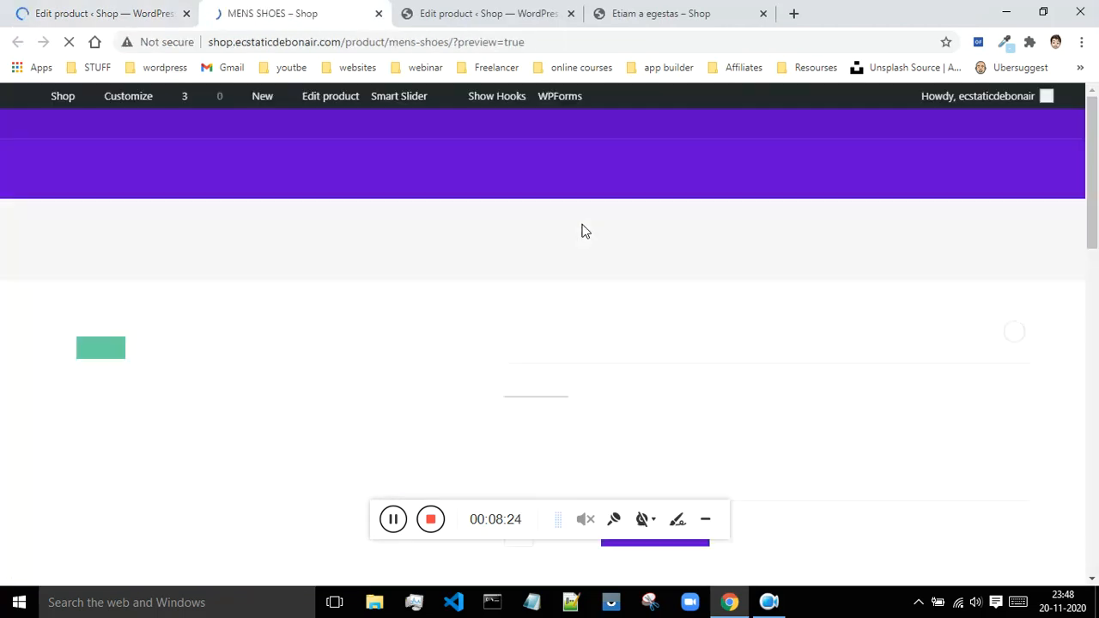
Step: Review the MENS SHOES store page: image, prices, short description, stock, SKU, categories, tags, full description, sharing links and related products
scroll(760, 280, down, 1)
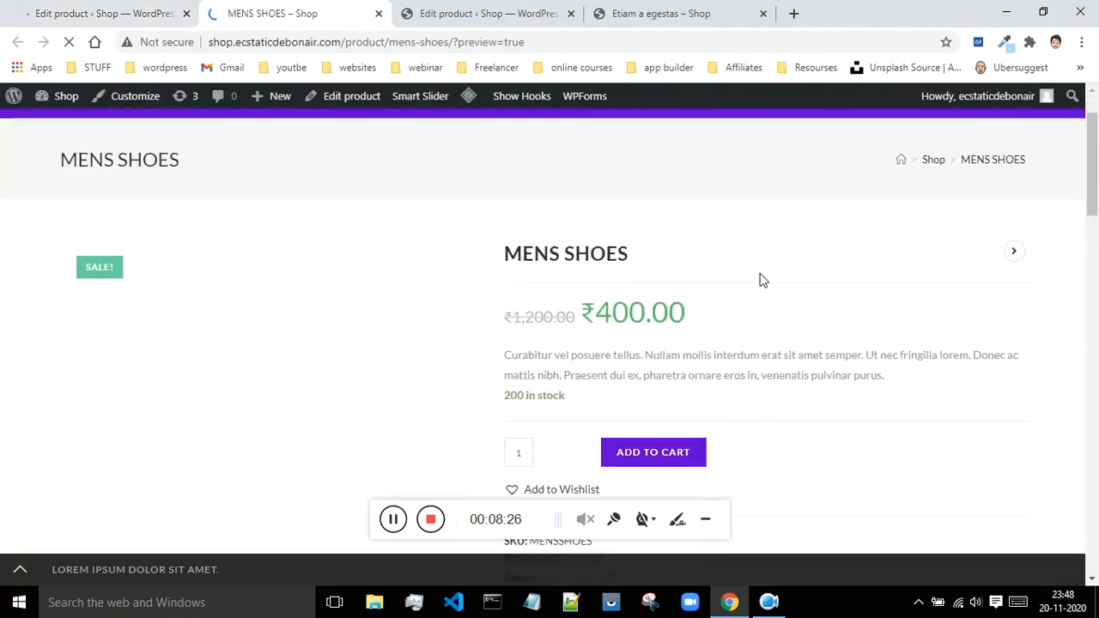
scroll(760, 280, down, 1)
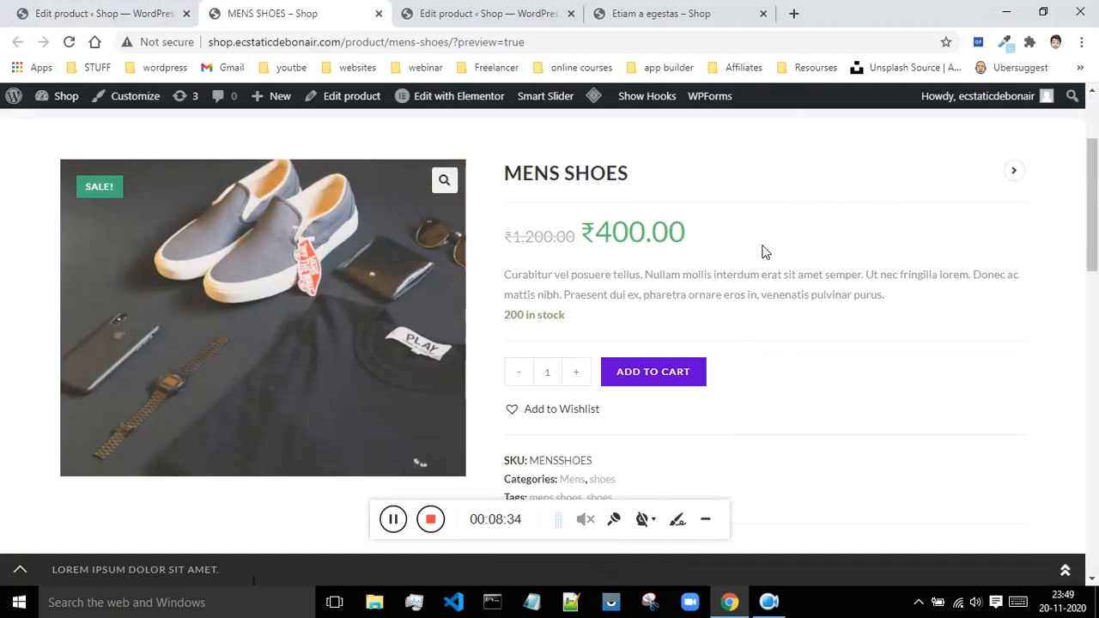
scroll(766, 254, down, 1)
scroll(766, 255, up, 1)
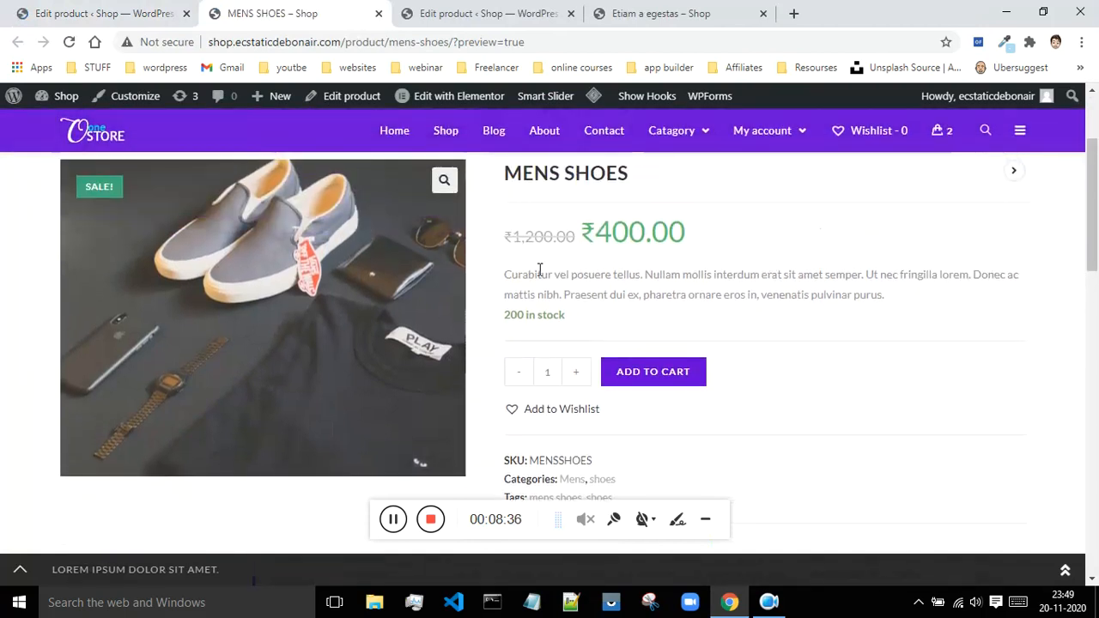
drag(503, 276, 655, 295)
scroll(799, 310, down, 1)
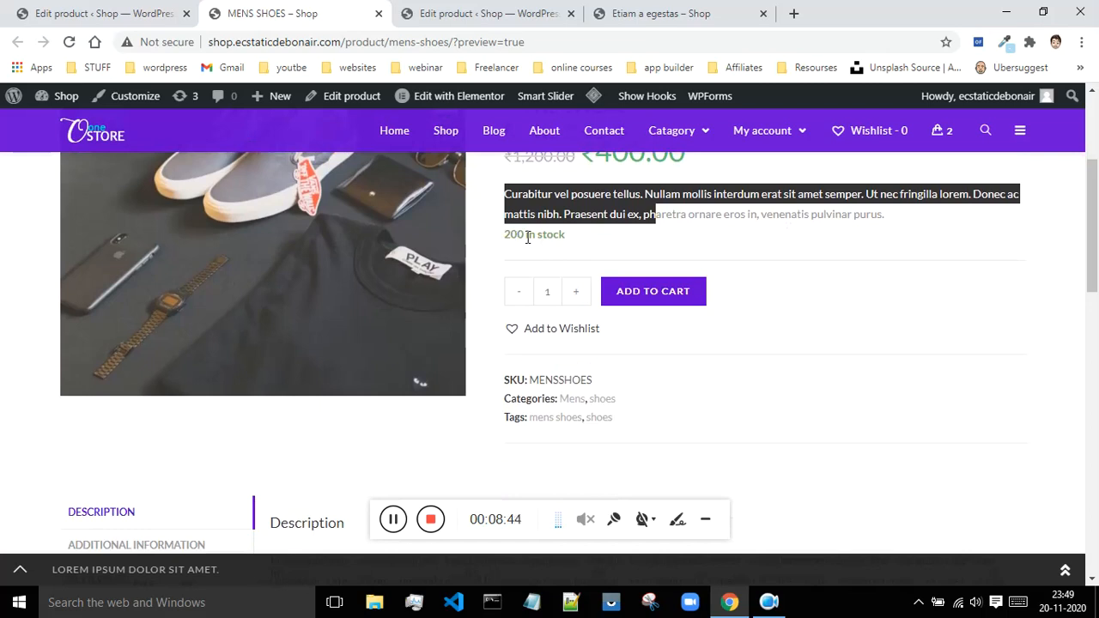
scroll(527, 235, down, 3)
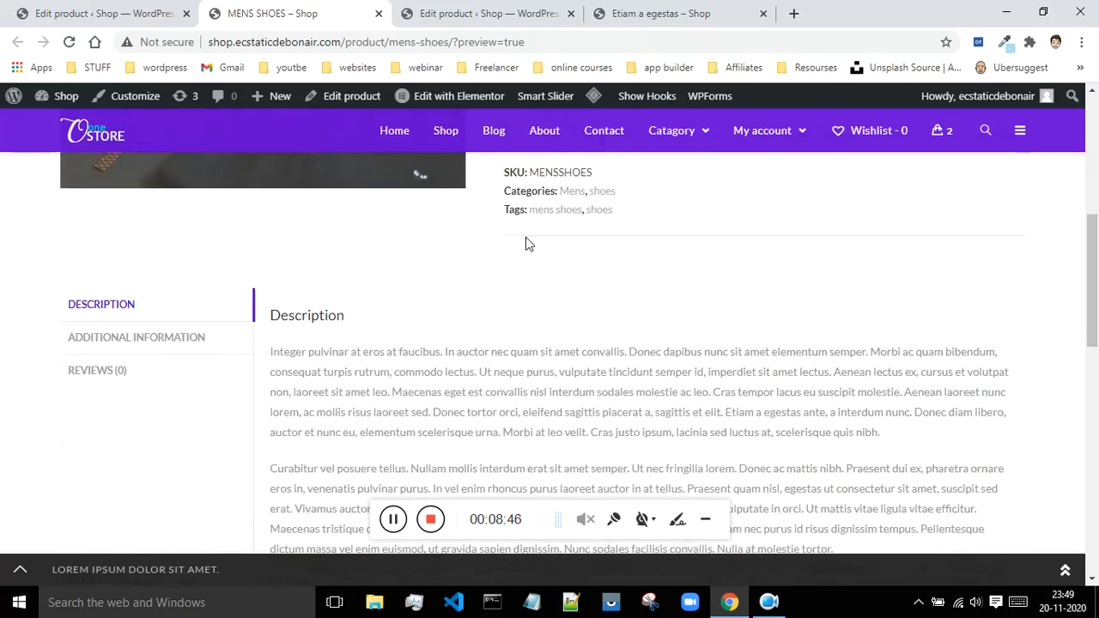
scroll(345, 335, down, 2)
scroll(111, 344, up, 1)
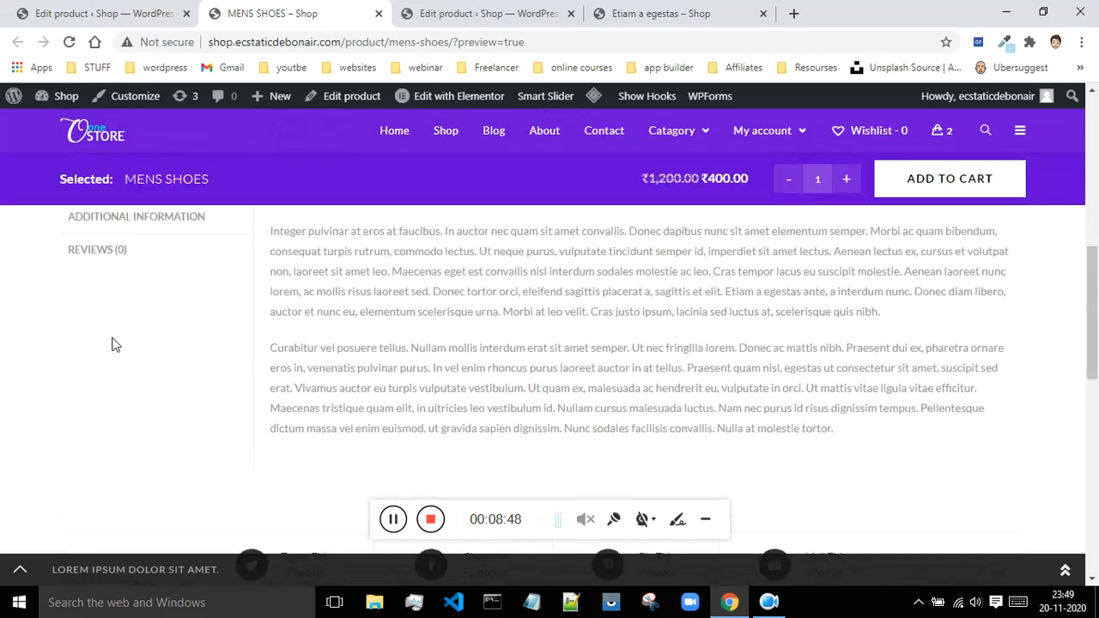
scroll(842, 292, down, 2)
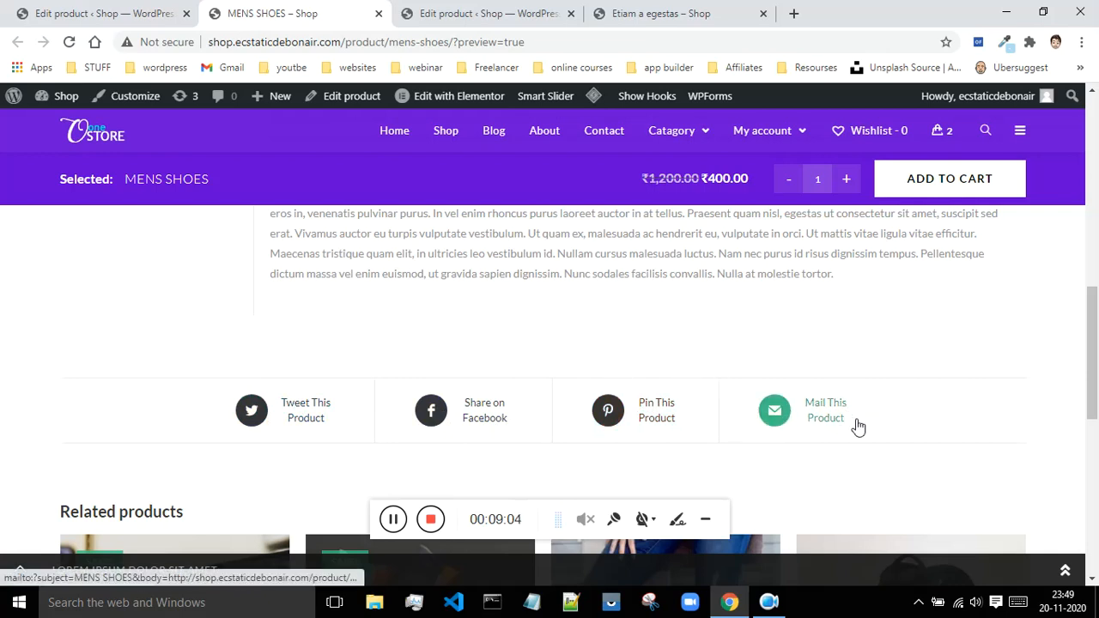
scroll(854, 425, down, 3)
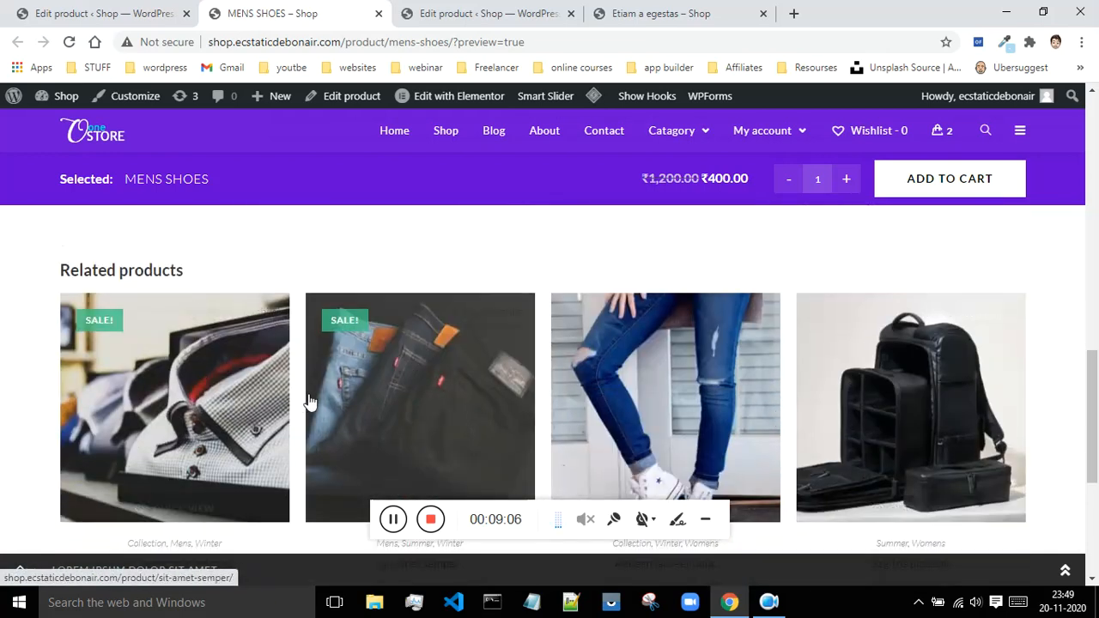
scroll(447, 420, up, 3)
scroll(486, 418, up, 5)
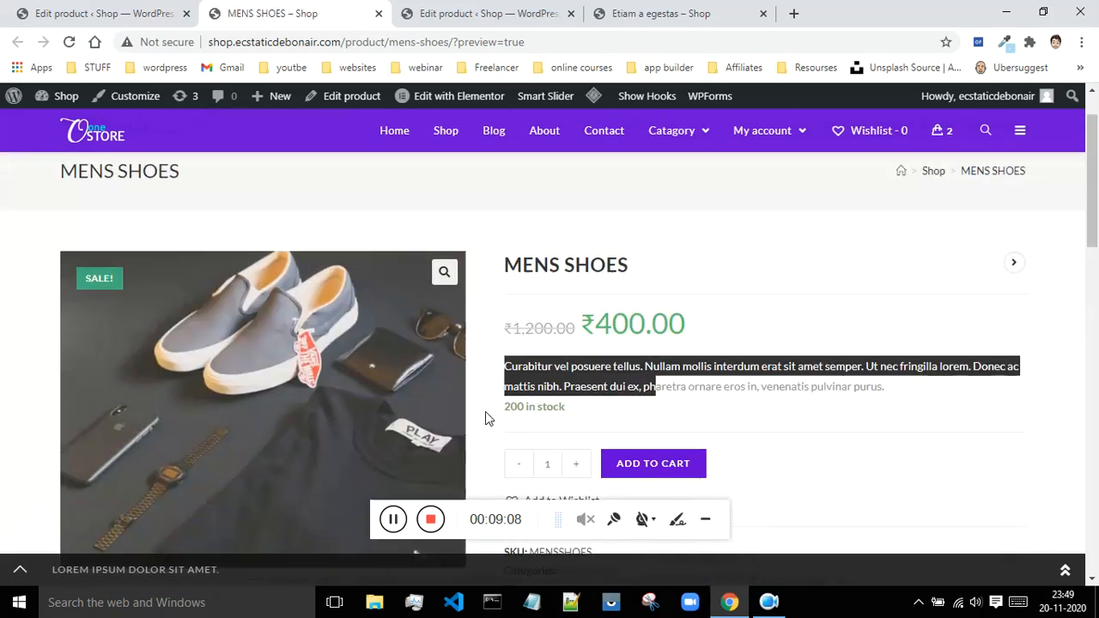
scroll(487, 404, down, 1)
scroll(749, 383, down, 3)
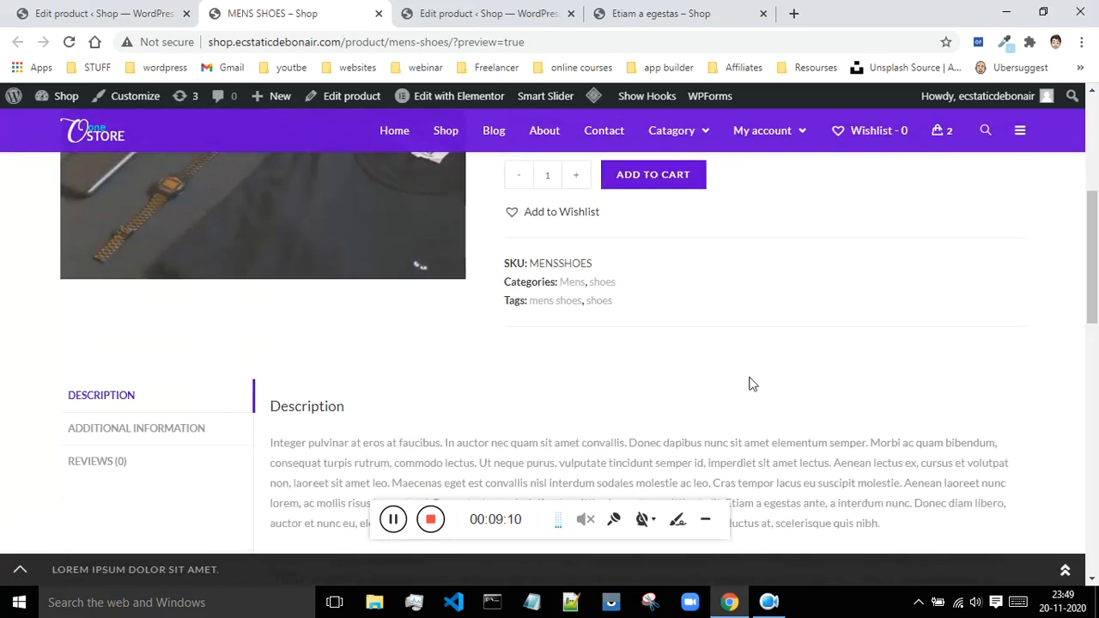